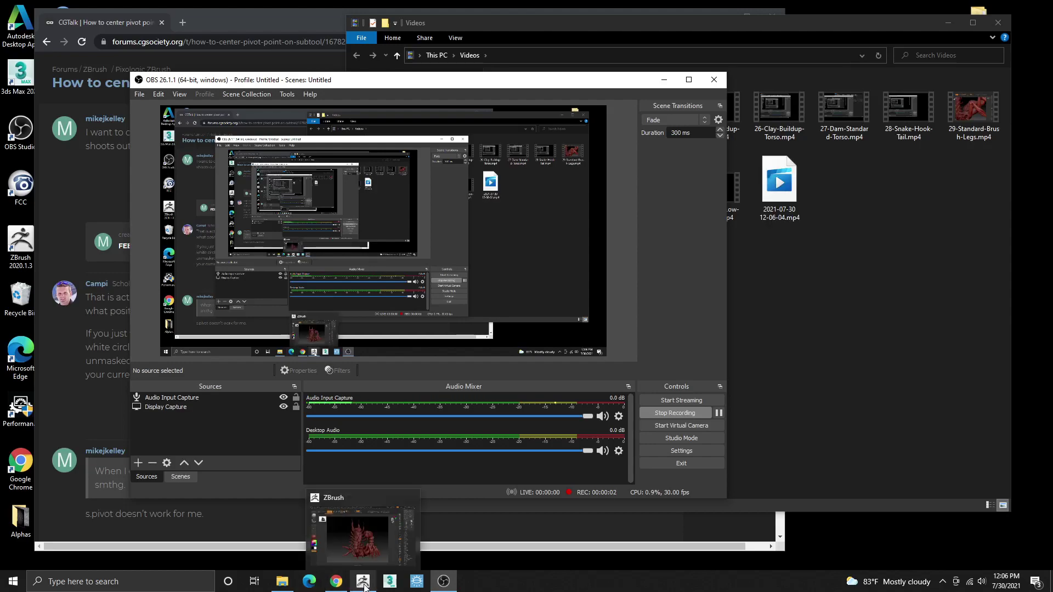
Switch to ZBrush, frame the whole creature and examine its antenna-like eyes from the front and at an angle.
click(364, 586)
key(f)
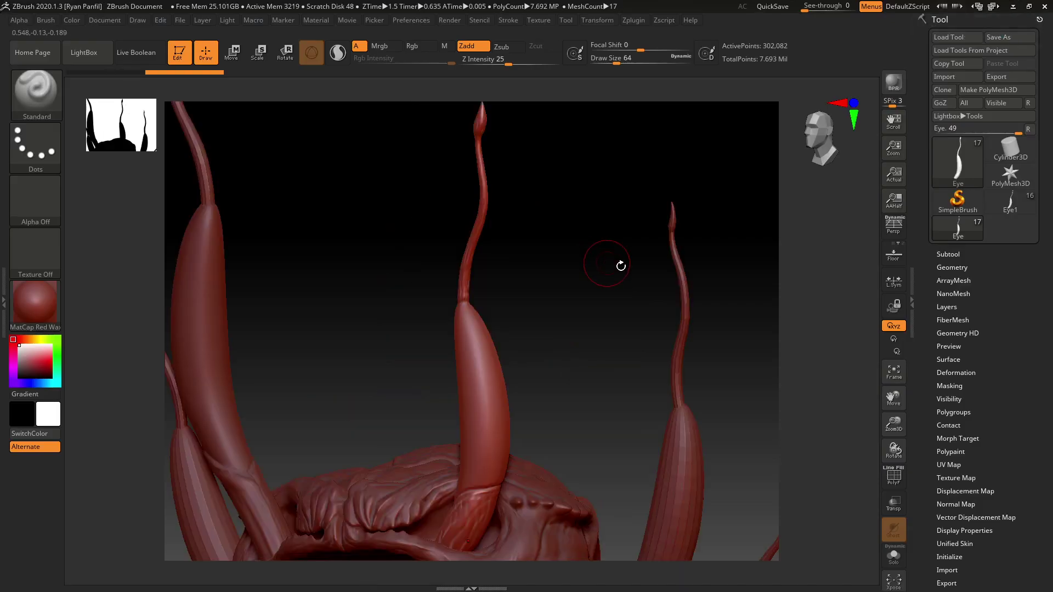
key(f)
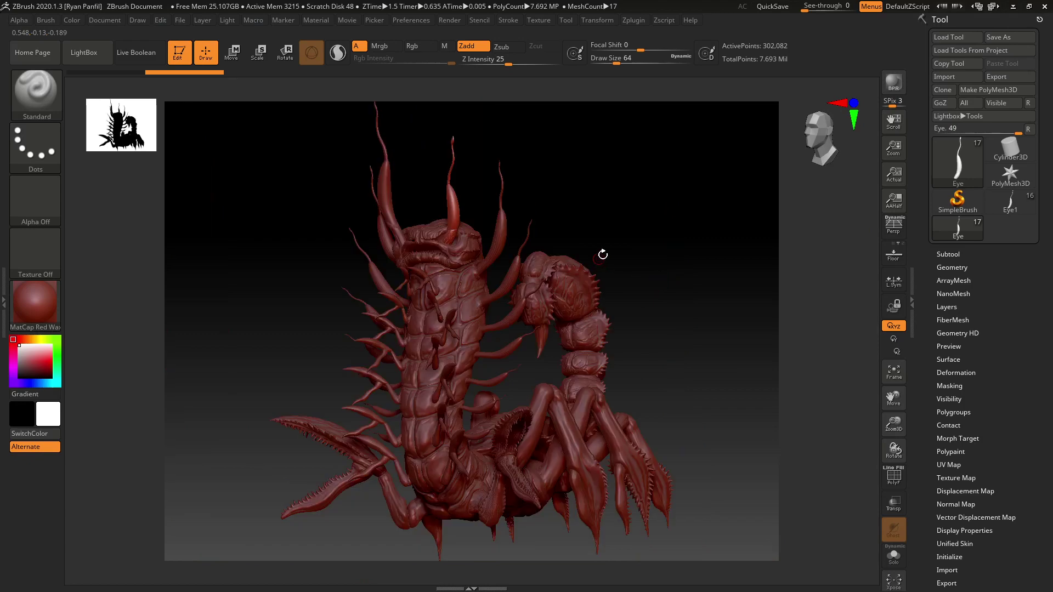
drag(628, 245, 630, 268)
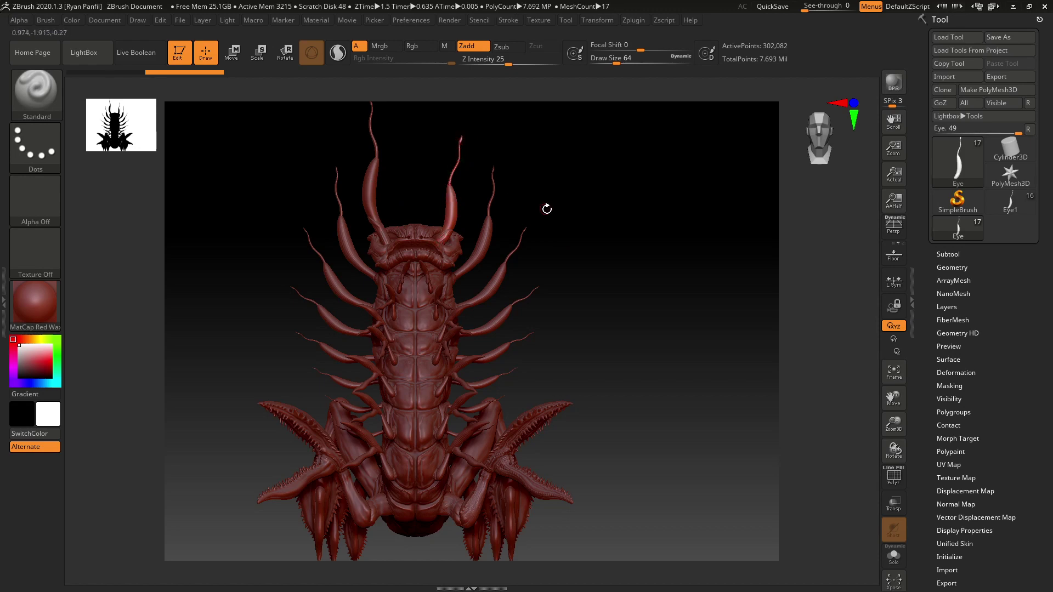
drag(573, 212, 566, 232)
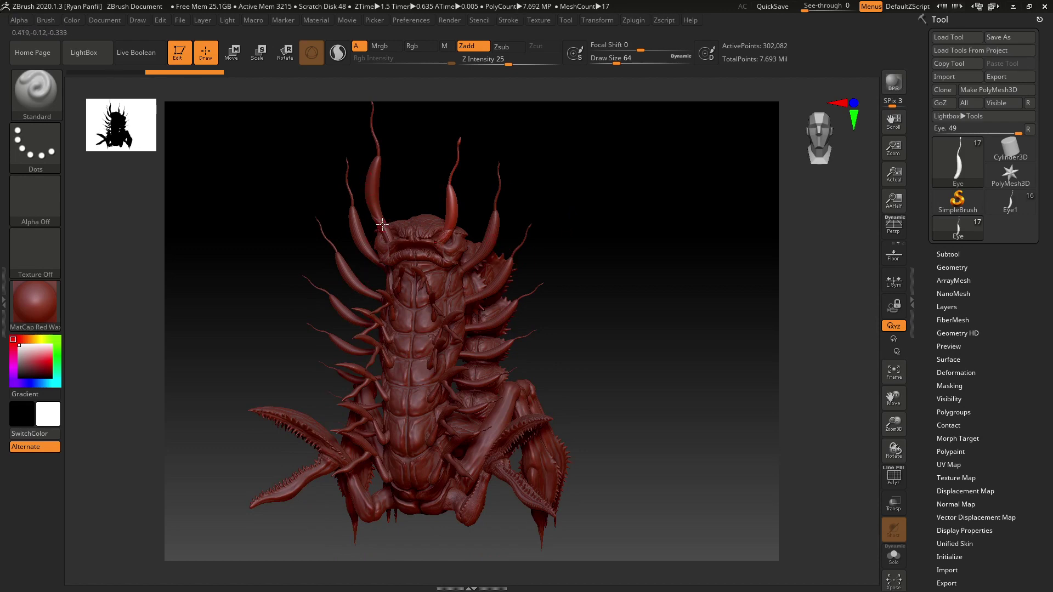
drag(595, 258, 649, 313)
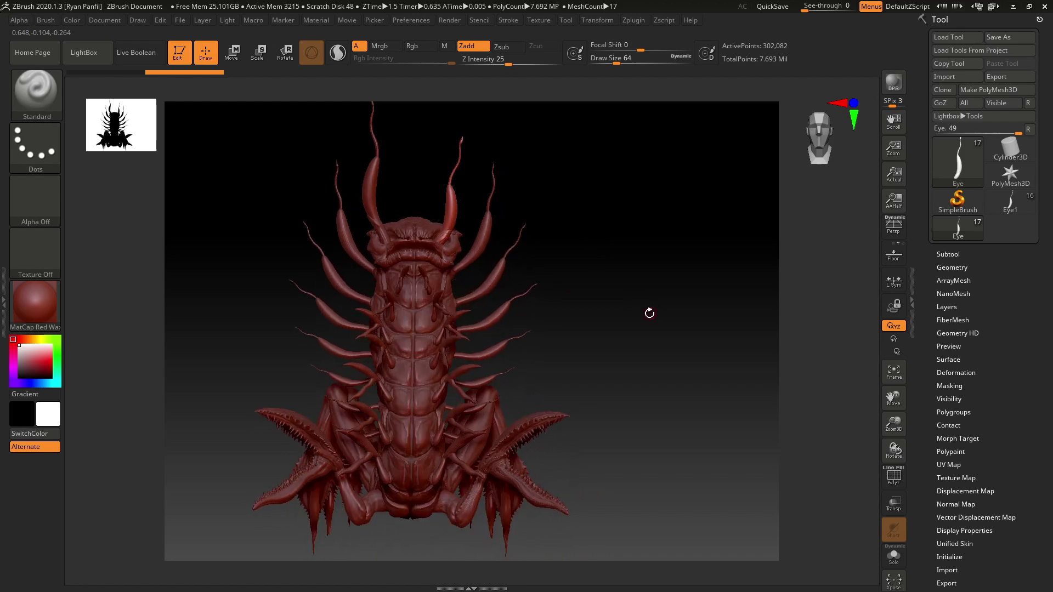
Select the large Main-Eye1 subtool on the creature's head and delete it, accepting that this is not undoable.
alt+click(369, 196)
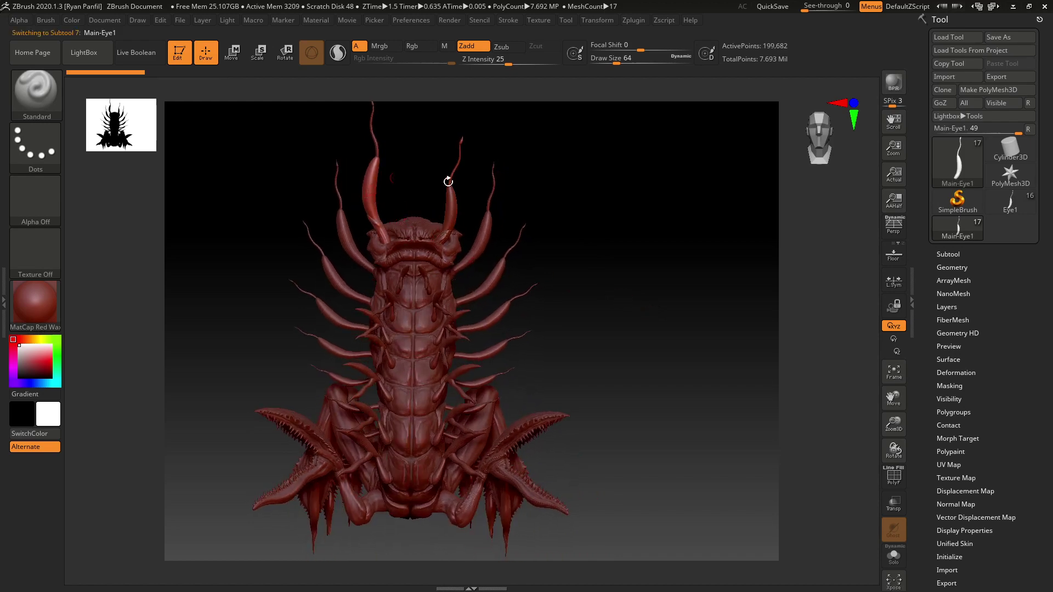
drag(620, 295, 819, 358)
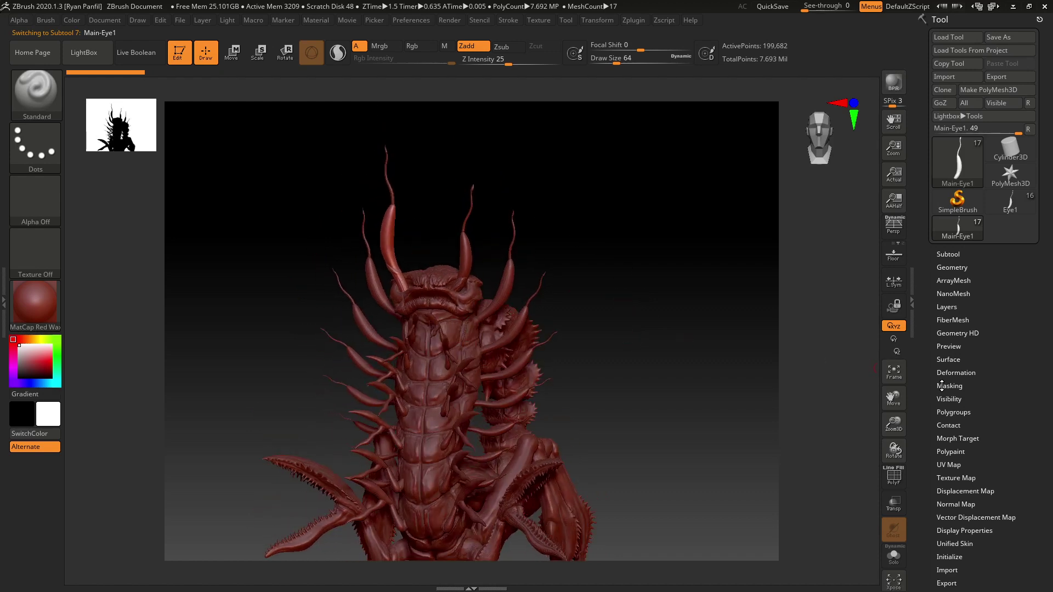
click(949, 254)
drag(930, 401, 929, 324)
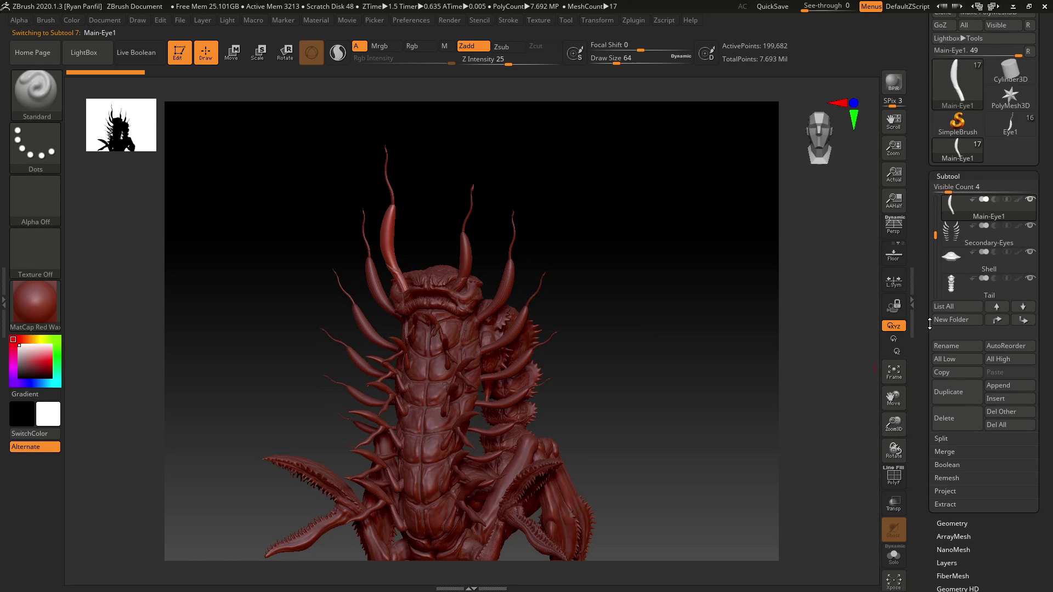
click(956, 416)
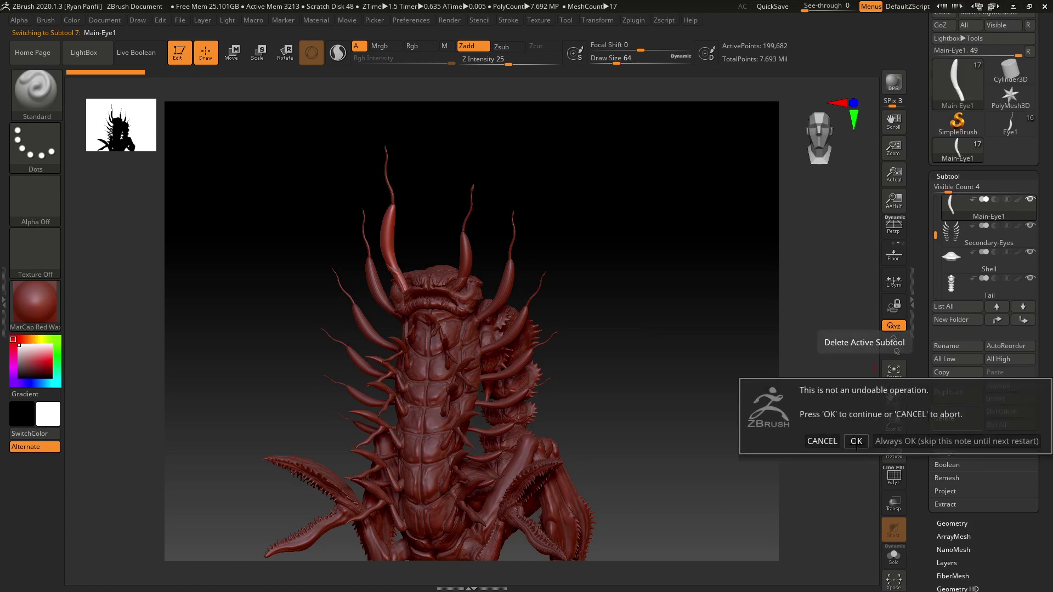
click(857, 441)
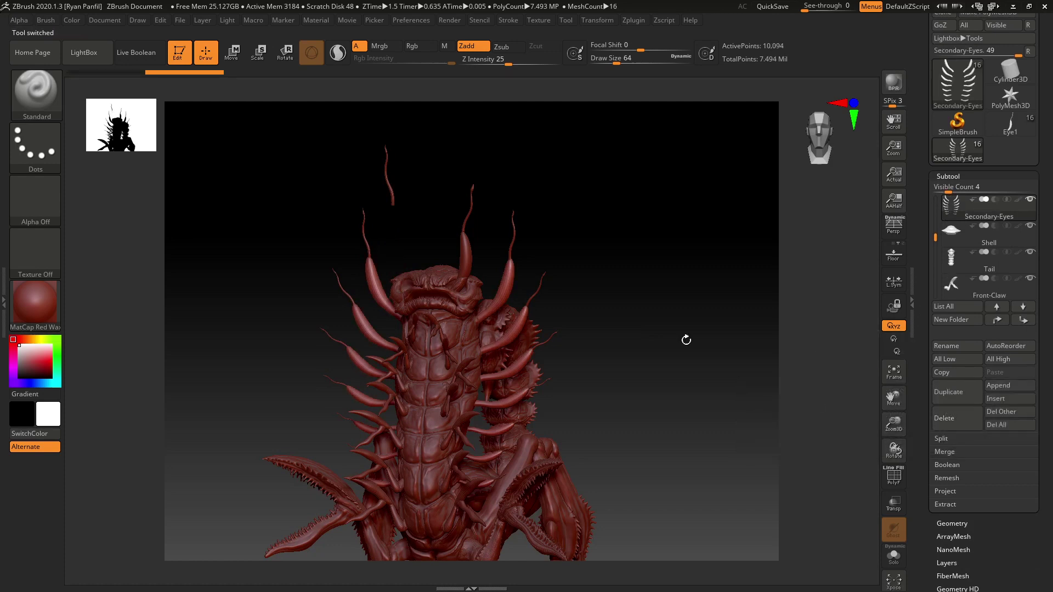
Select the Eyelashes subtool and delete it as well.
alt+click(391, 194)
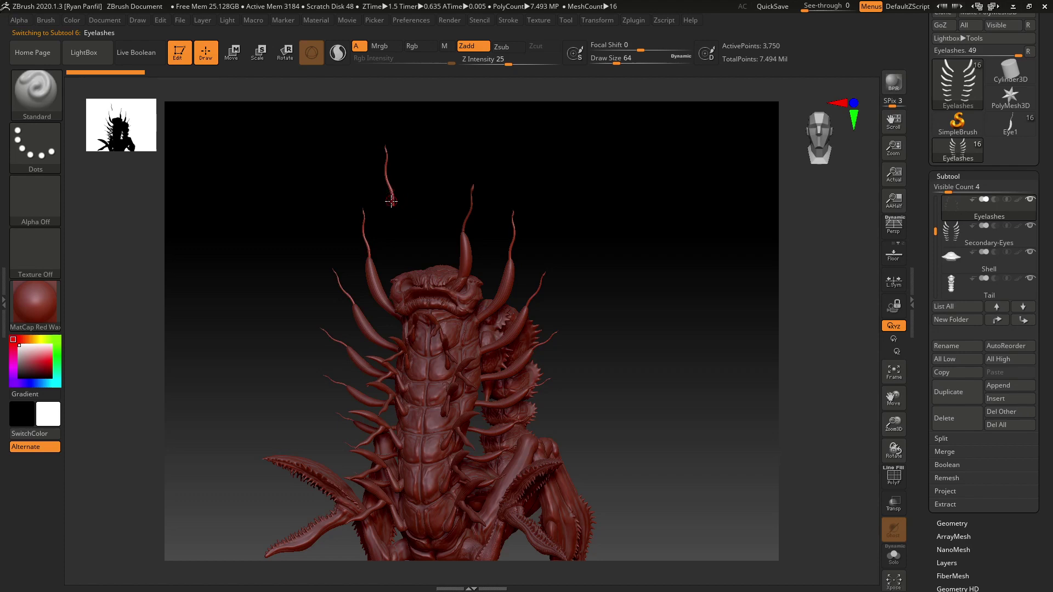
click(954, 418)
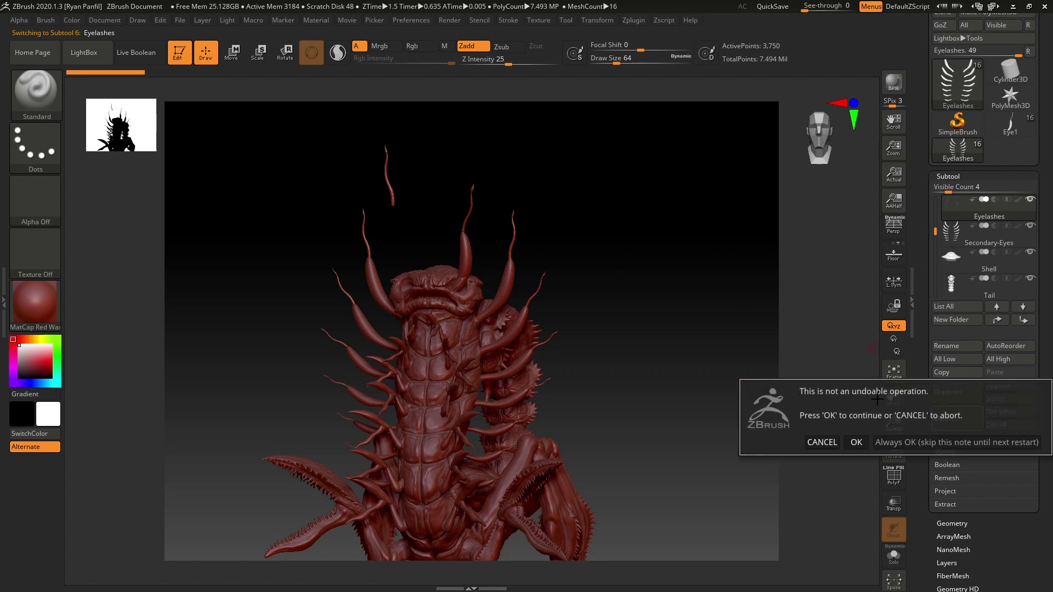
click(854, 443)
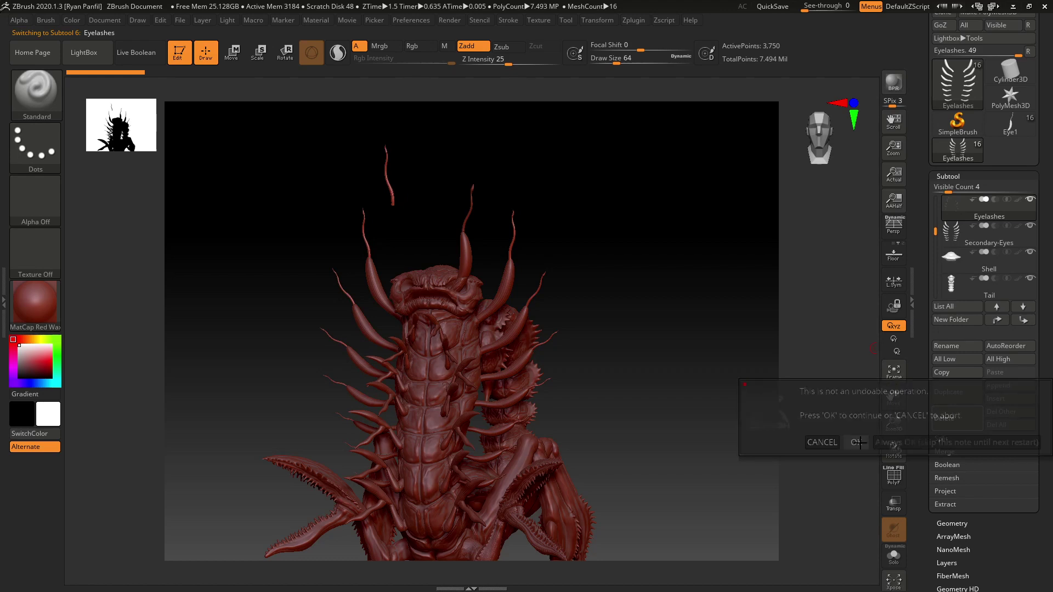
Select the remaining Eye subtool on the head and duplicate it.
mouse_move(625, 346)
mouse_down()
mouse_move(644, 331)
mouse_move(568, 282)
mouse_move(585, 270)
mouse_up()
alt+click(486, 260)
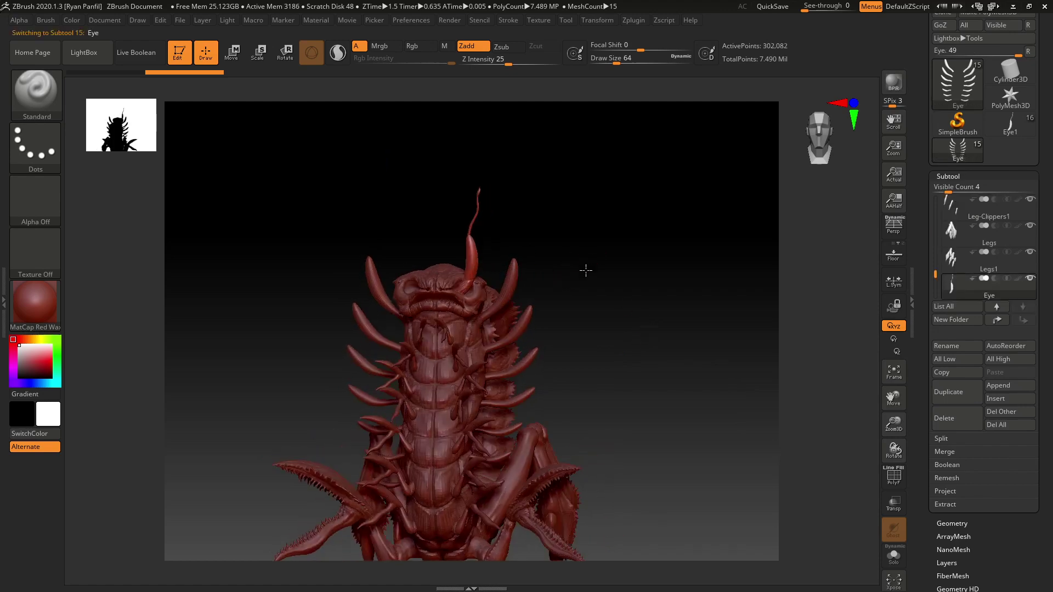
click(952, 392)
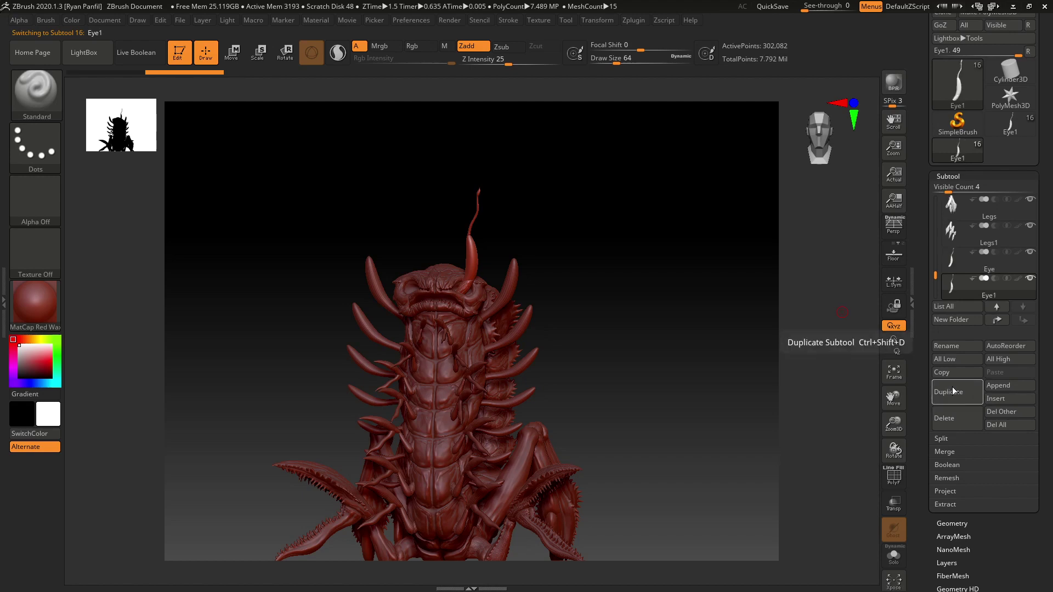
Try to mirror the duplicated eye across the X axis with the Mirror deformation.
drag(925, 478, 926, 376)
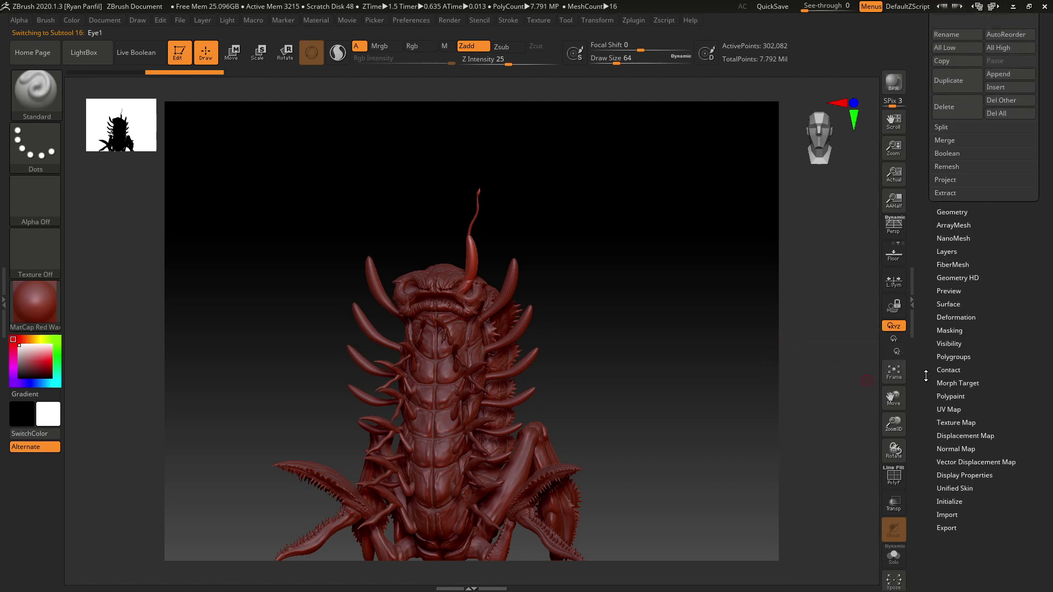
click(956, 317)
drag(926, 287, 929, 376)
drag(924, 467, 923, 438)
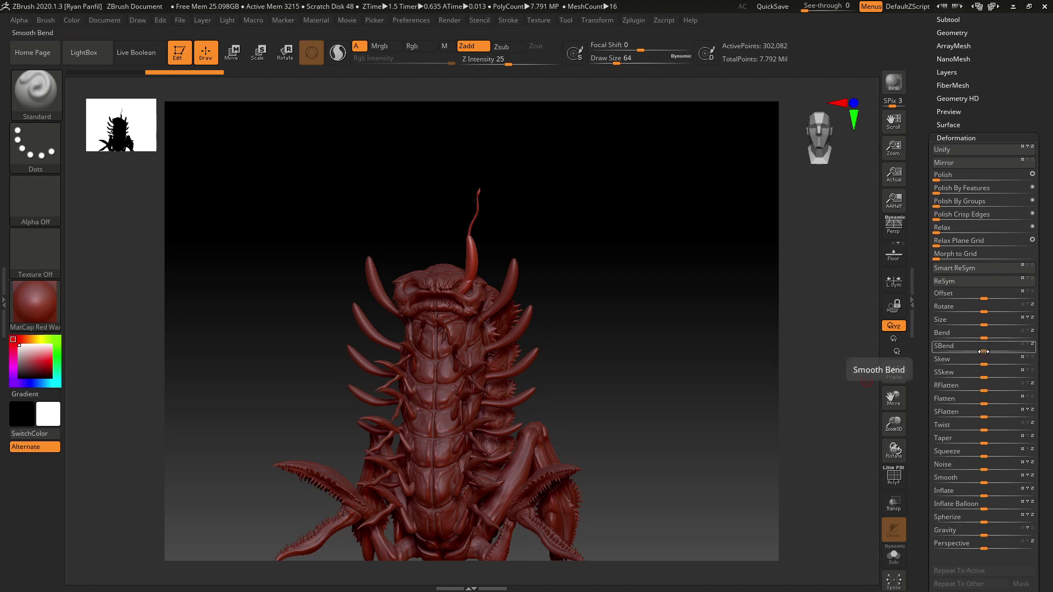
mouse_move(984, 338)
mouse_down()
mouse_move(1012, 339)
mouse_move(957, 332)
mouse_move(970, 332)
mouse_up()
key(ctrl+z)
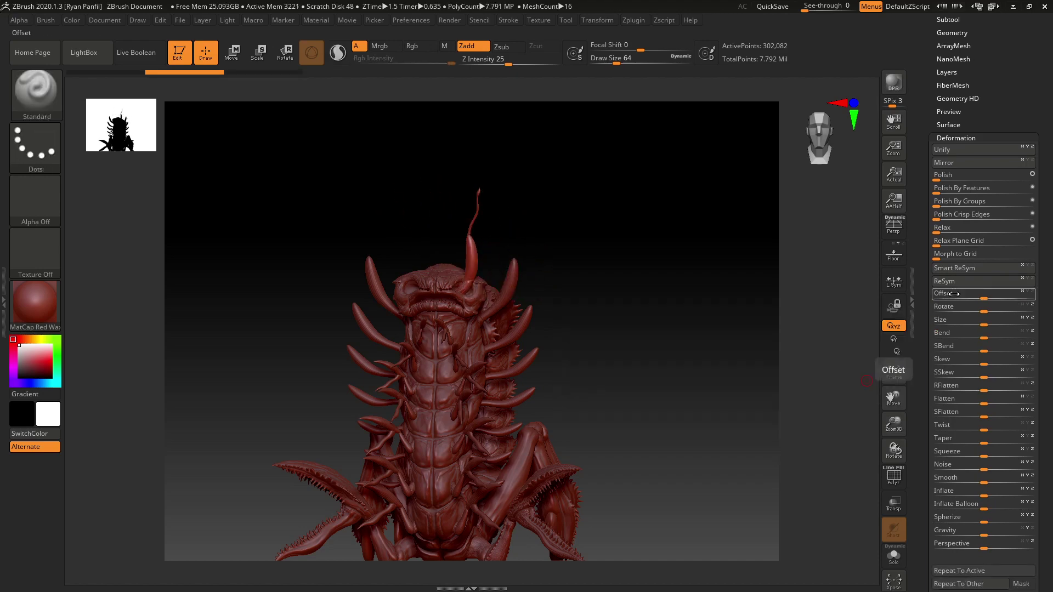
drag(928, 174, 933, 310)
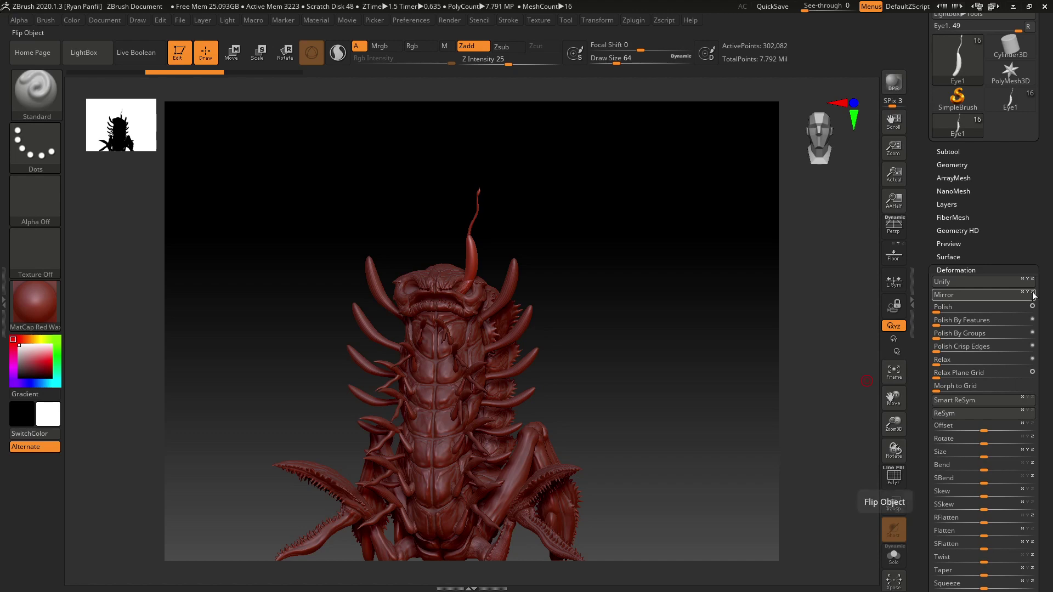
click(955, 295)
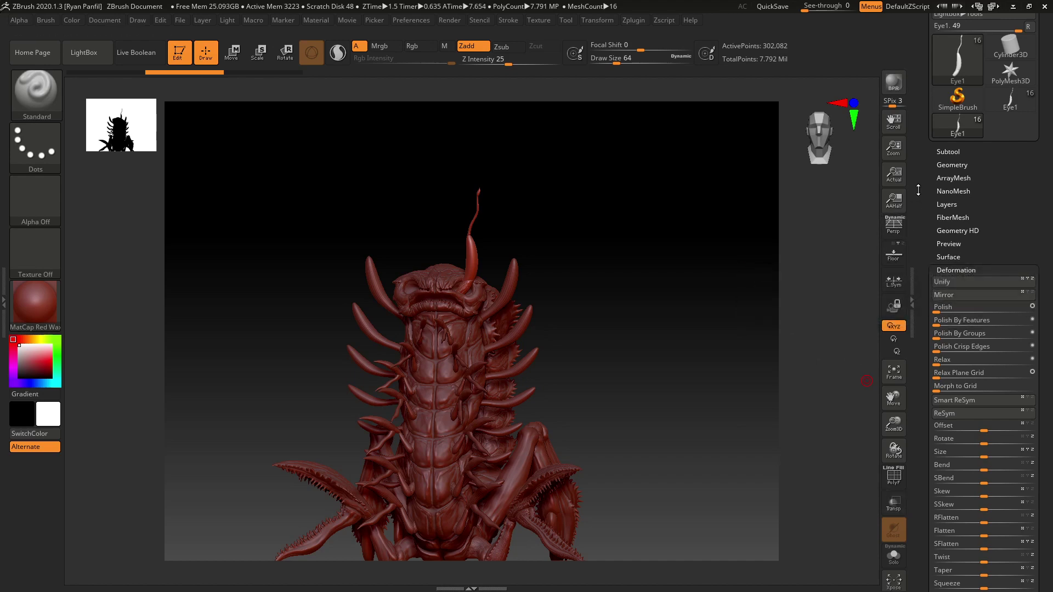
Keep the Eye1 subtool at subdivision level 6 and delete all its lower subdivision levels.
scroll(925, 246, up, 3)
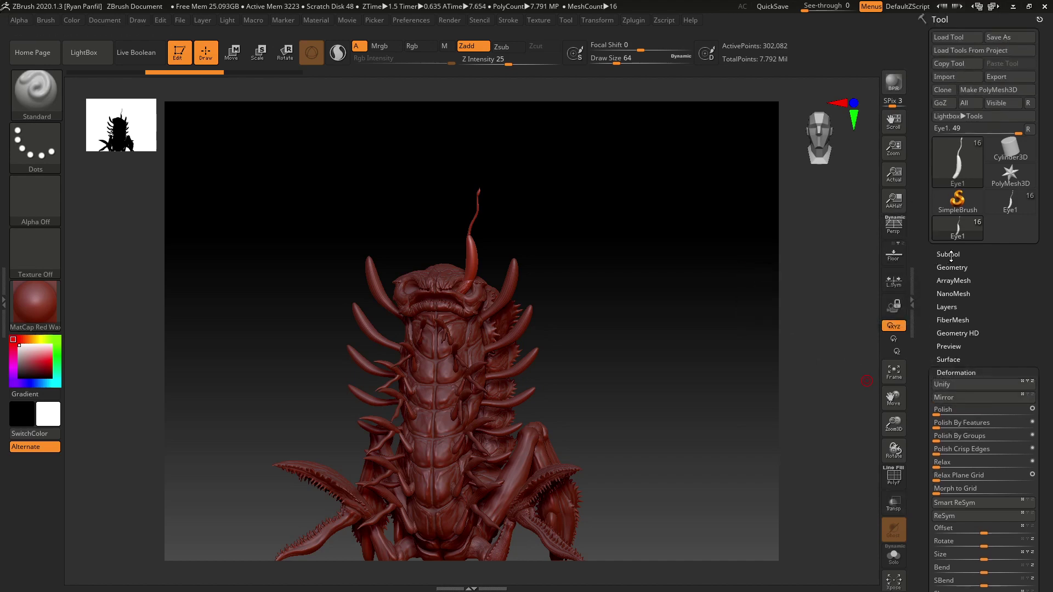
click(949, 254)
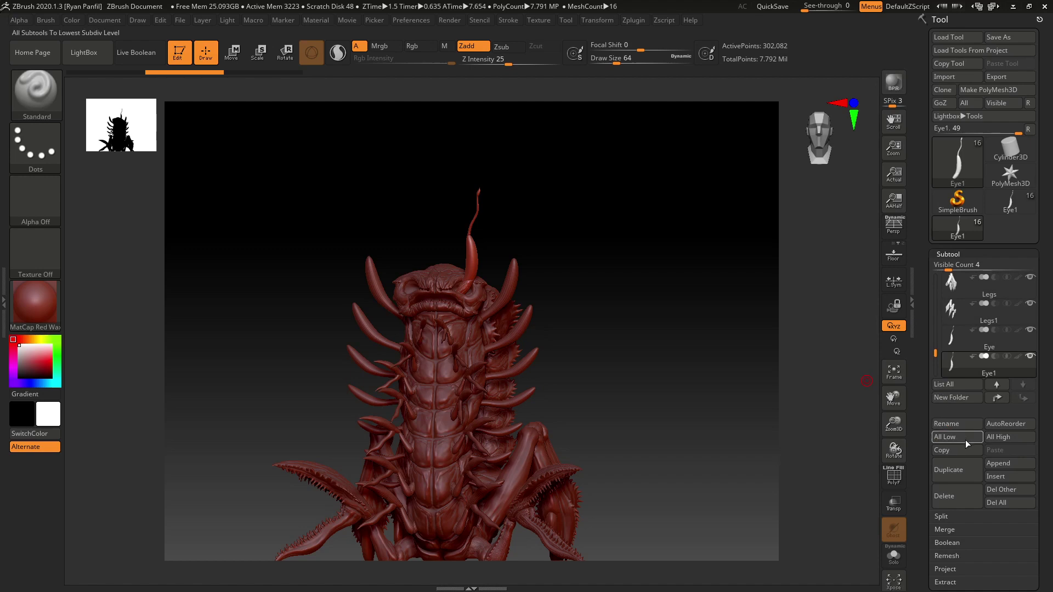
click(958, 254)
click(959, 267)
mouse_move(977, 296)
mouse_down()
mouse_move(939, 296)
mouse_move(982, 297)
mouse_up()
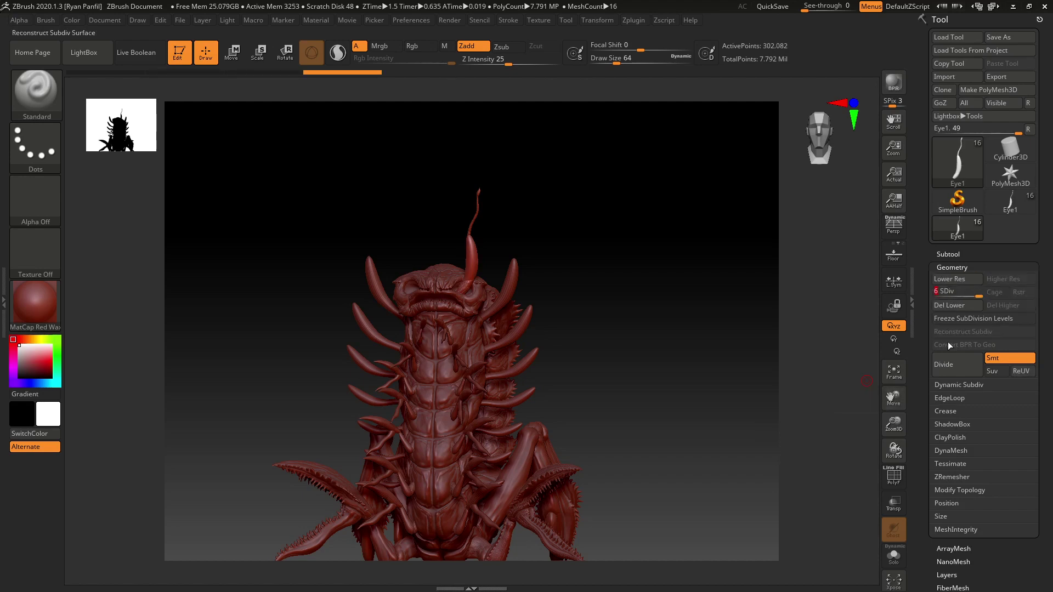
click(958, 305)
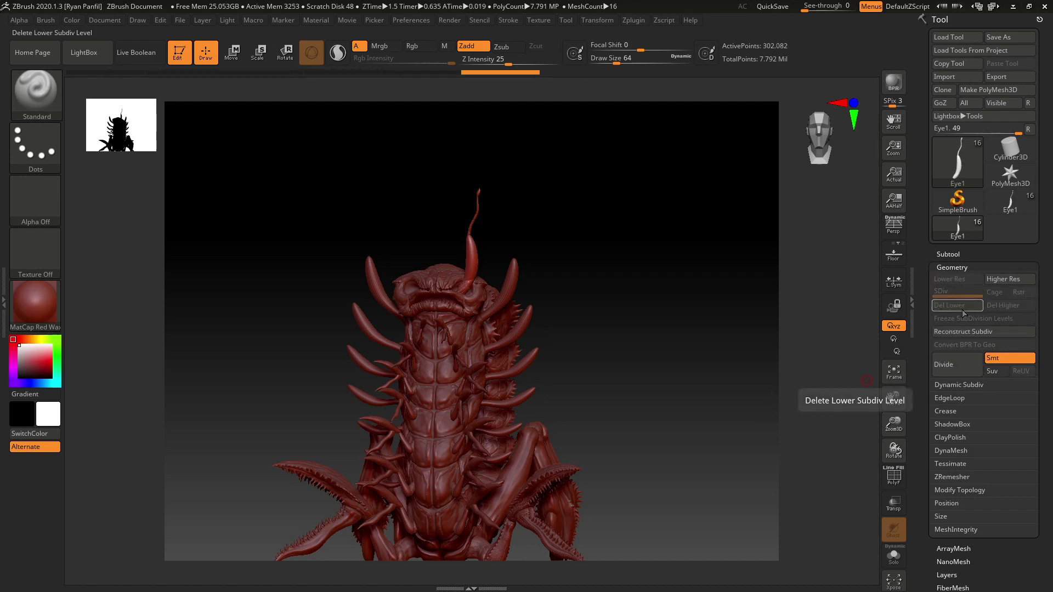
click(953, 267)
click(954, 266)
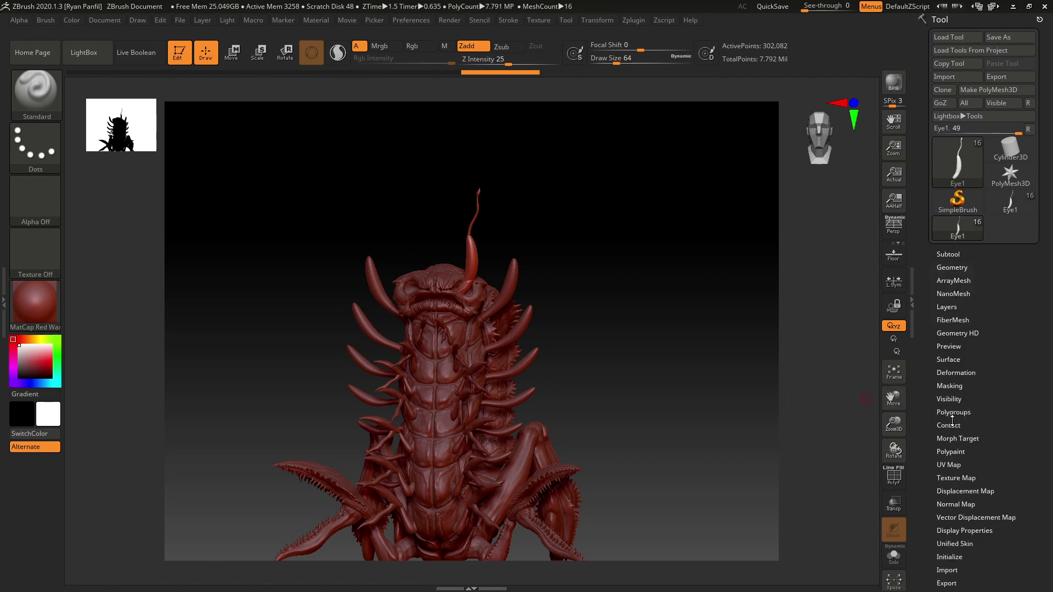
Mirror the Eye1 subtool across the X axis to the opposite side of the head and check its placement.
scroll(935, 433, down, 3)
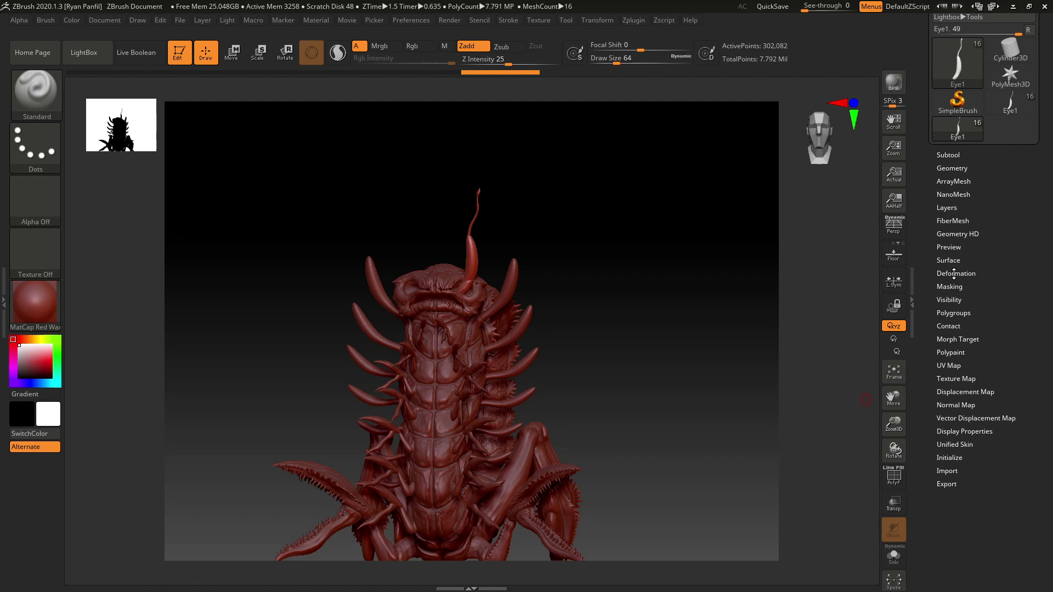
click(962, 274)
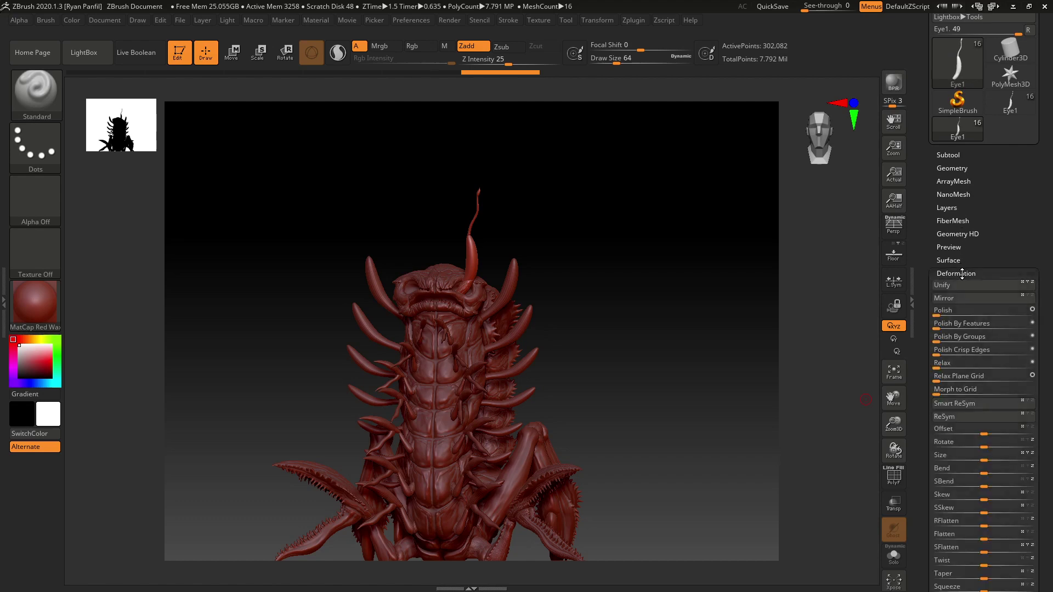
click(973, 297)
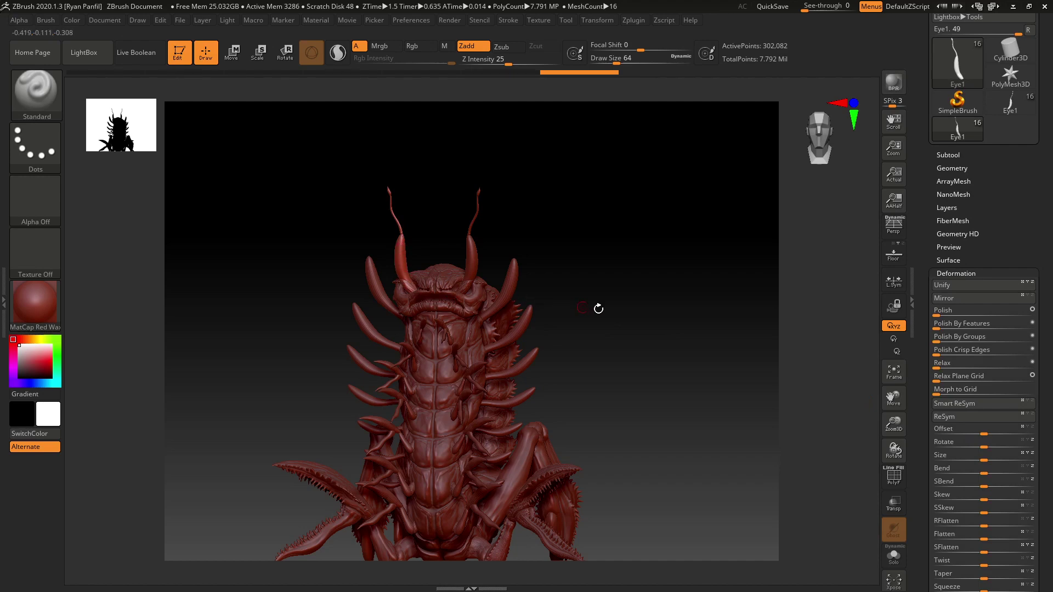
drag(610, 310, 552, 298)
key(f)
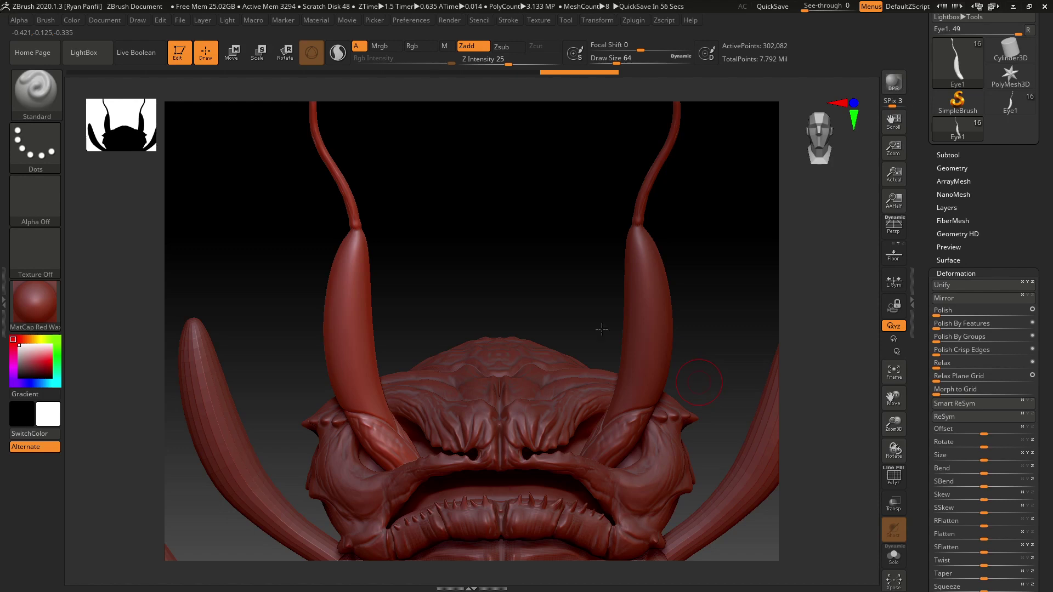
drag(722, 357, 723, 347)
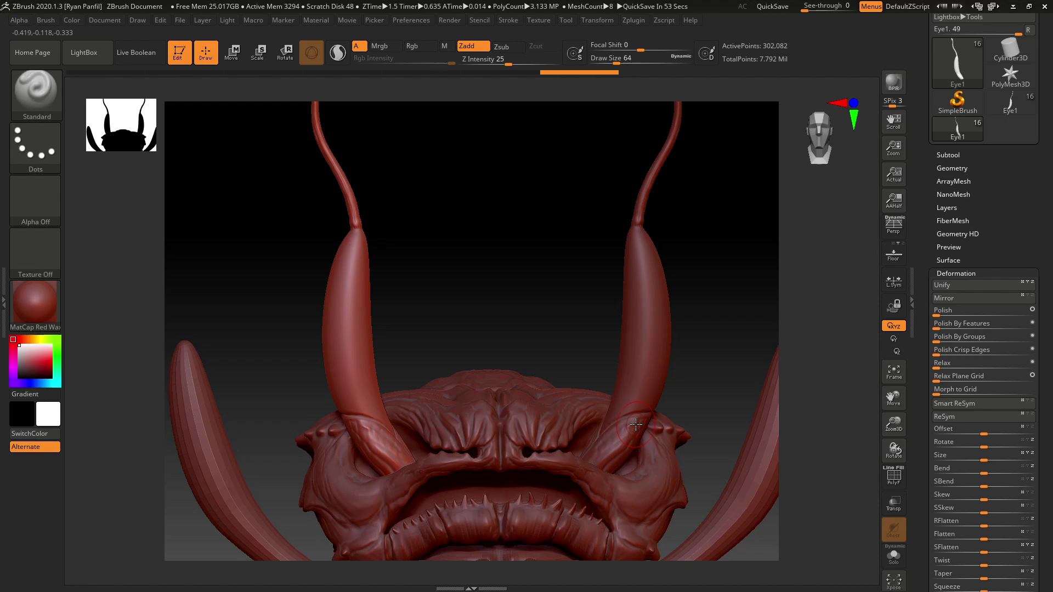
click(957, 273)
scroll(927, 295, up, 3)
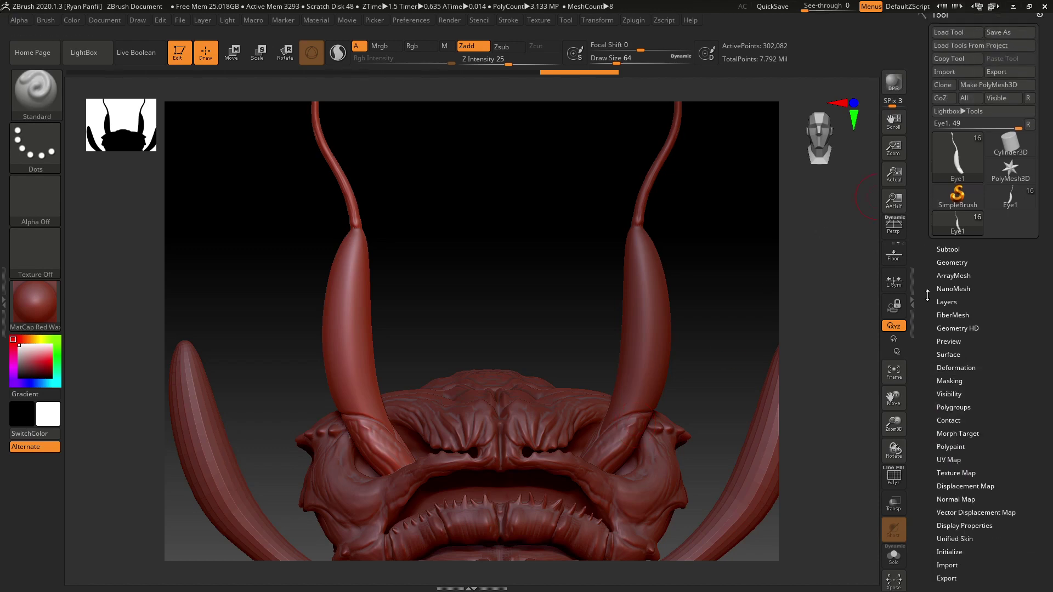
Make Eye1 the active subtool with the Move gizmo enabled and frame the creature's head.
click(232, 54)
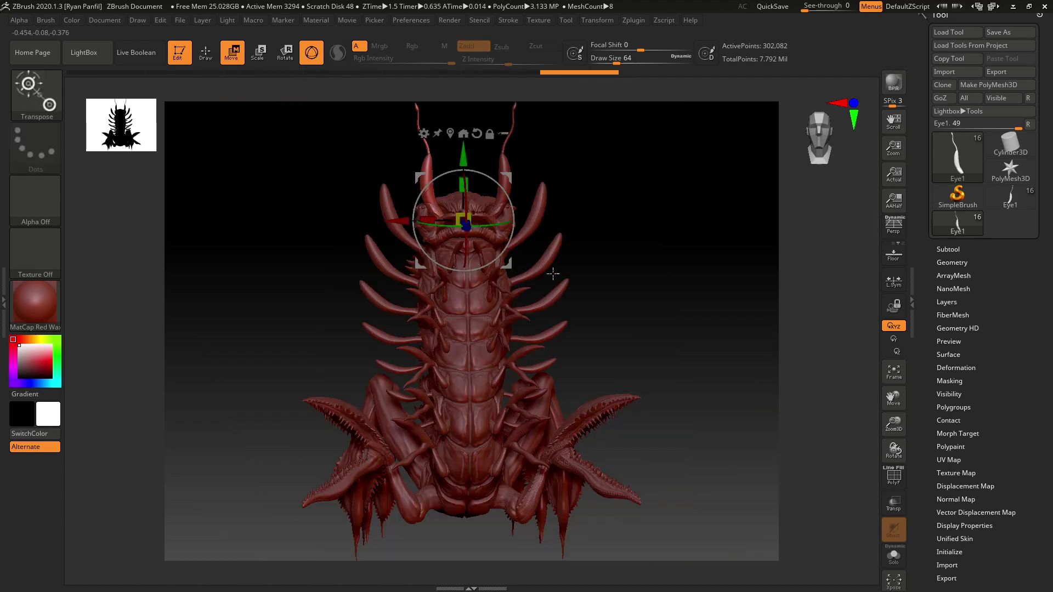
drag(554, 275, 576, 308)
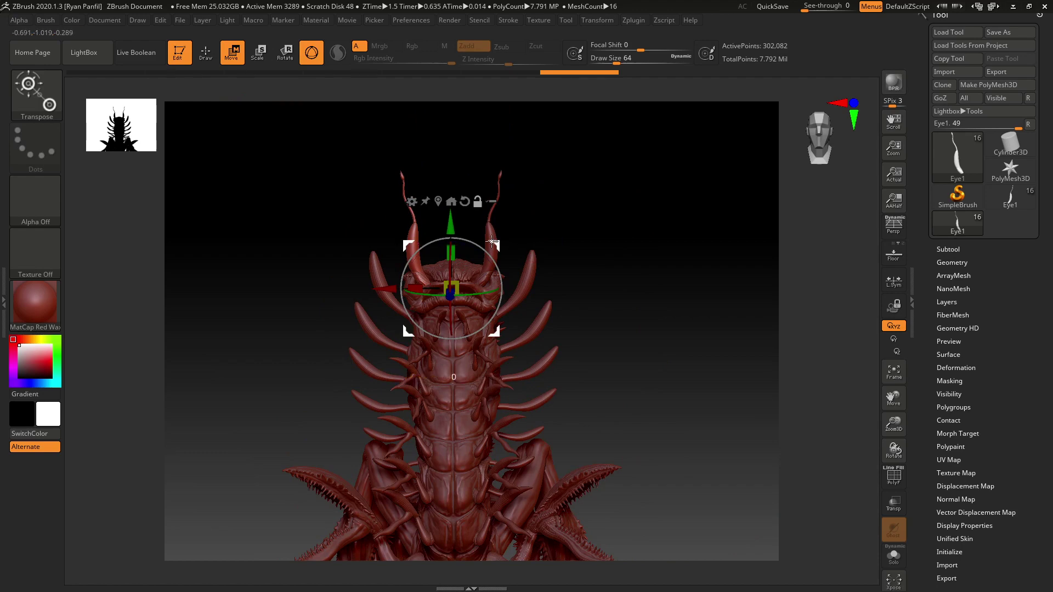
alt+click(492, 241)
click(413, 241)
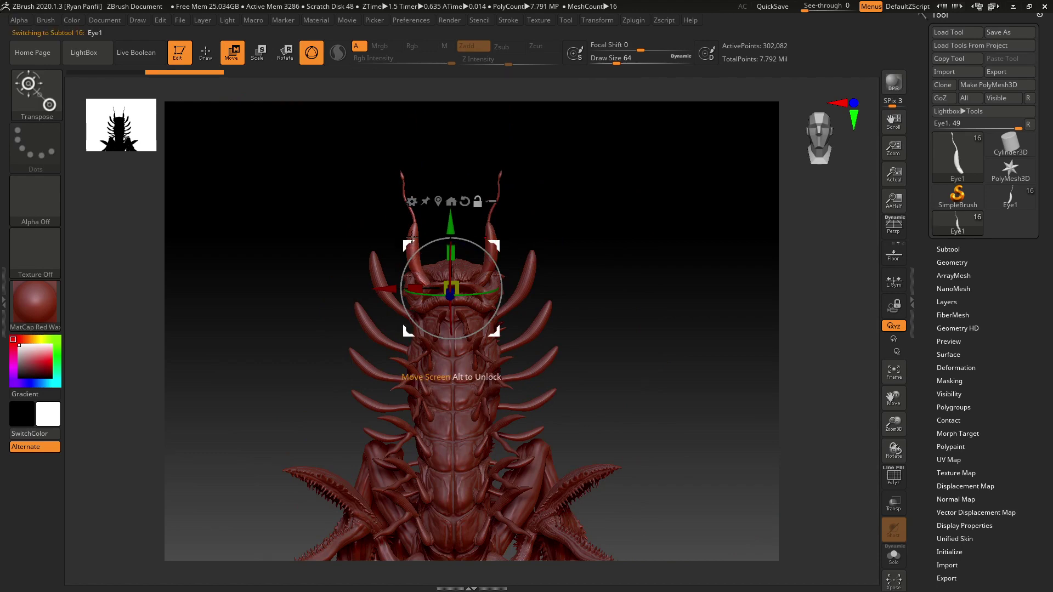
drag(616, 298, 863, 376)
drag(893, 423, 893, 464)
drag(719, 386, 699, 334)
drag(490, 254, 499, 252)
drag(658, 269, 690, 282)
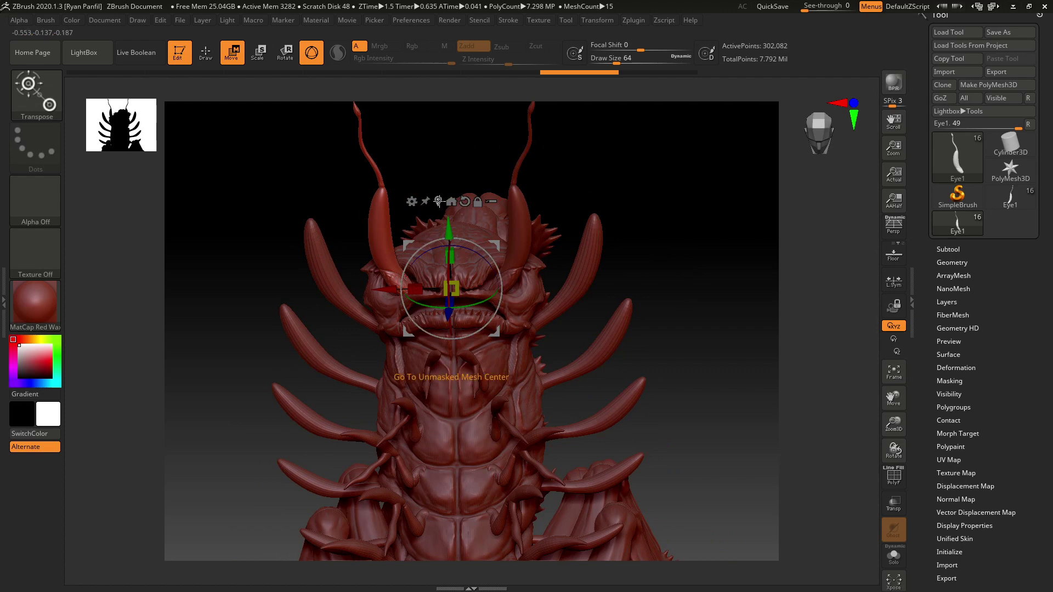
Try to rotate the Eye1 stalk around the Z axis with the gizmo pivot placed beside the head.
click(477, 203)
drag(391, 292, 584, 260)
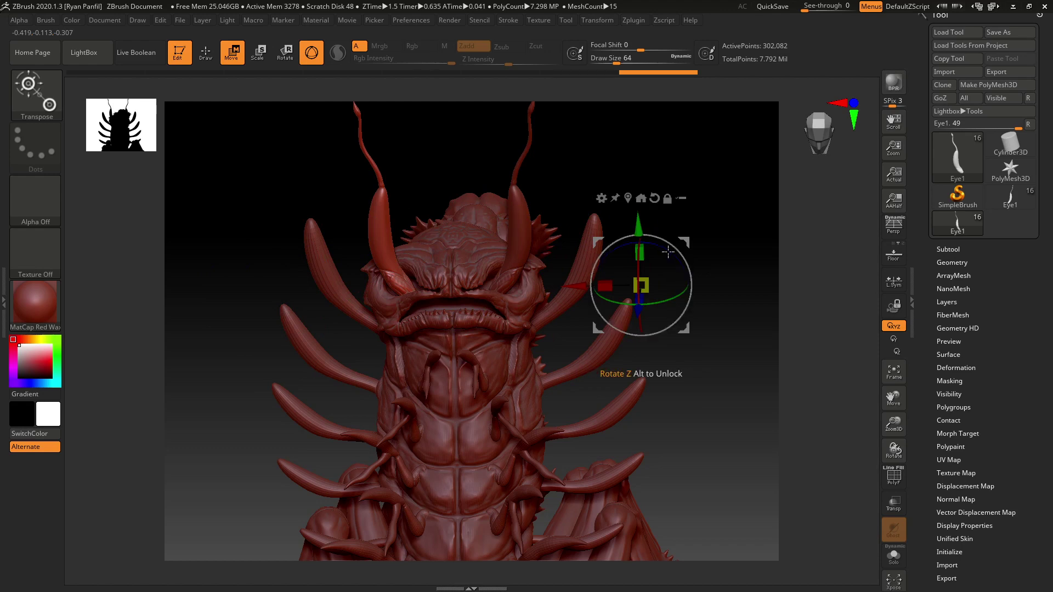
drag(668, 252, 661, 230)
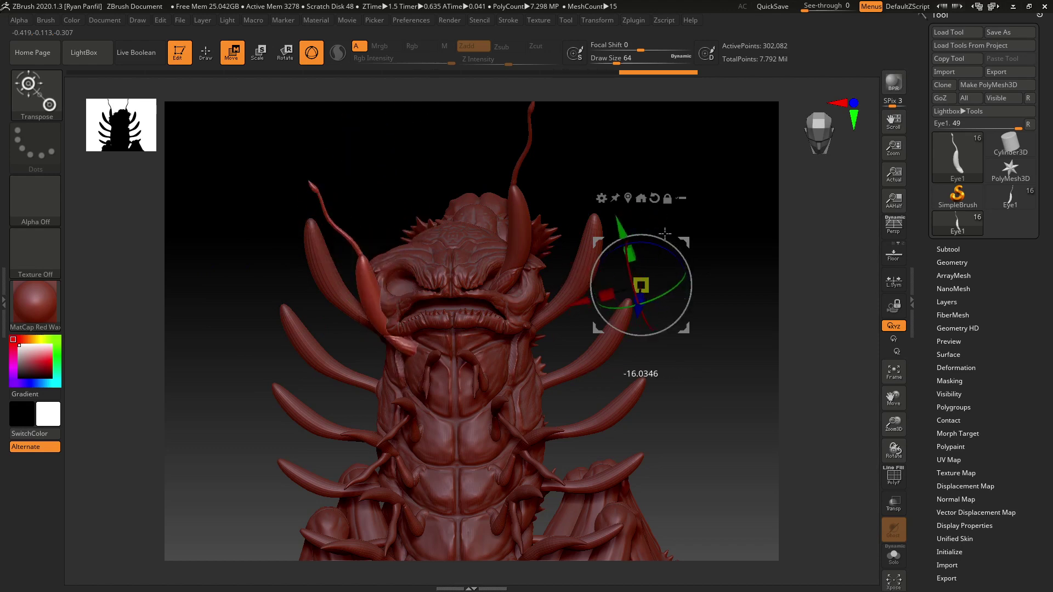
drag(665, 234, 664, 240)
key(ctrl+z)
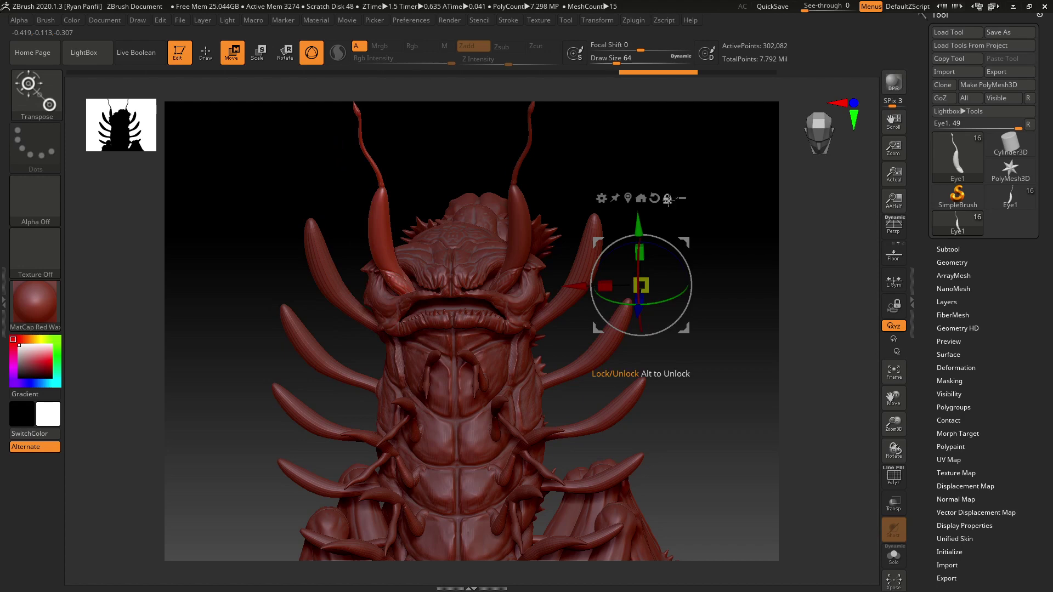
Center the gizmo pivot on the Eye1 mesh and relocate it to the stalk's base in the eye socket.
click(628, 198)
mouse_move(679, 259)
mouse_down()
mouse_move(684, 238)
mouse_move(653, 202)
mouse_move(639, 238)
mouse_move(689, 230)
mouse_move(691, 207)
mouse_move(686, 243)
mouse_move(643, 238)
mouse_move(682, 242)
mouse_up()
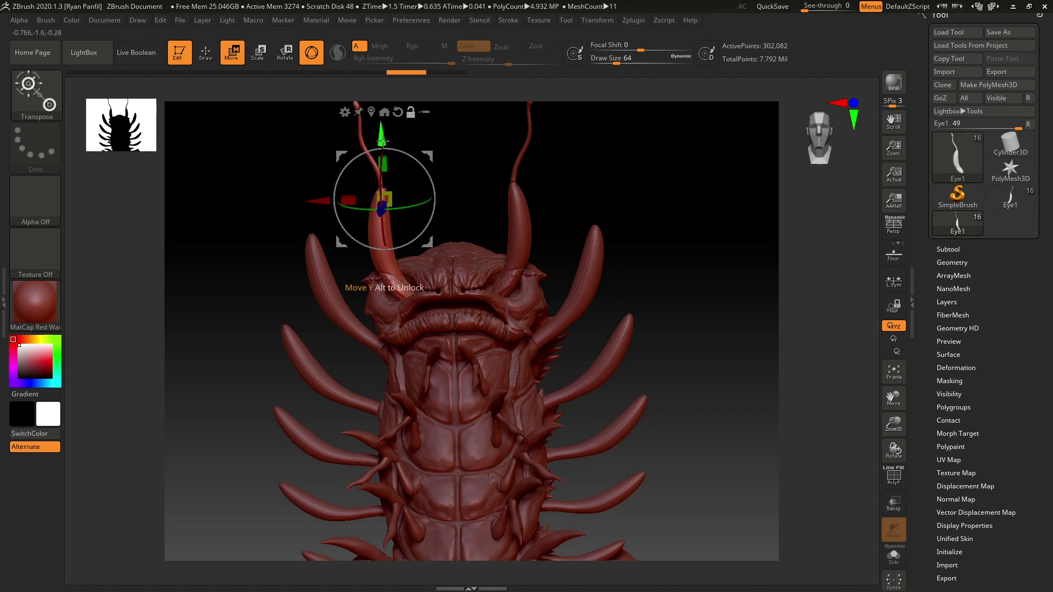
alt+drag(427, 156, 354, 300)
drag(707, 280, 697, 232)
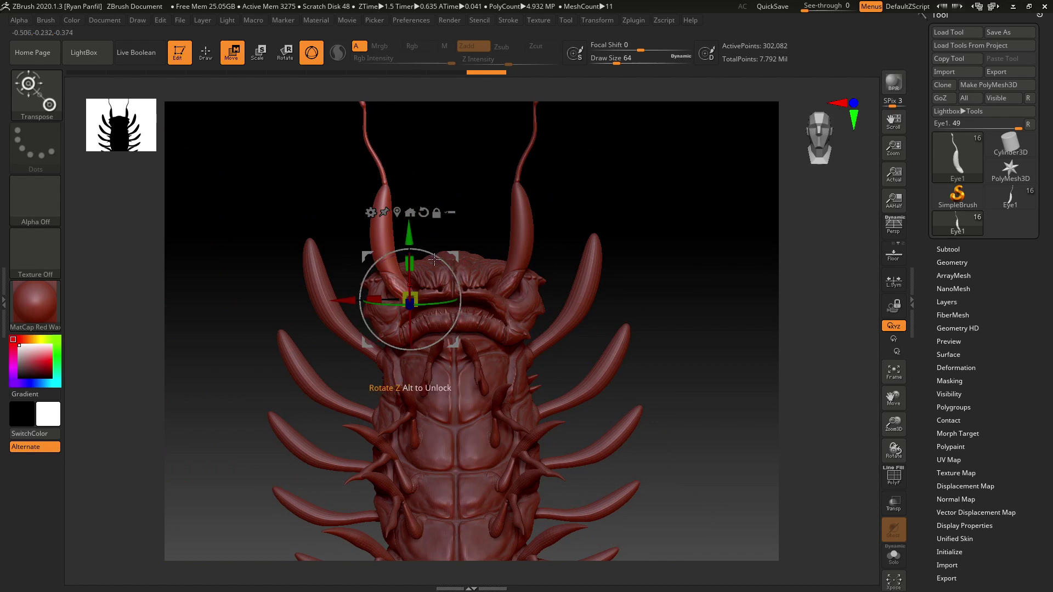
mouse_move(455, 264)
mouse_down()
mouse_move(436, 248)
mouse_move(463, 265)
mouse_up()
key(ctrl+z)
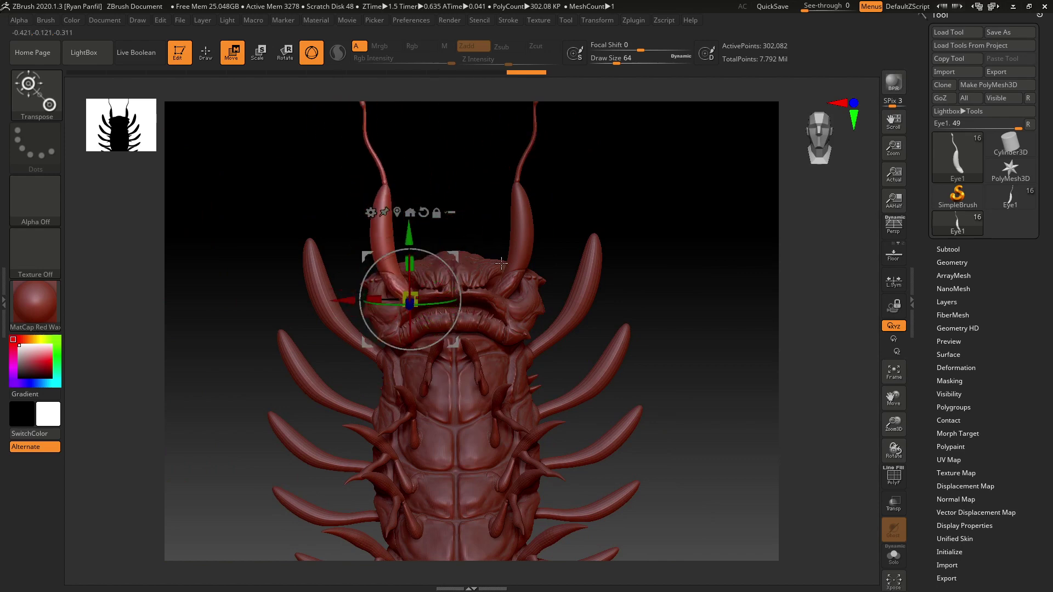
Rotate the Eye1 stalk around its base to change its tilt on the head.
key(f)
drag(618, 299, 541, 280)
drag(529, 217, 520, 231)
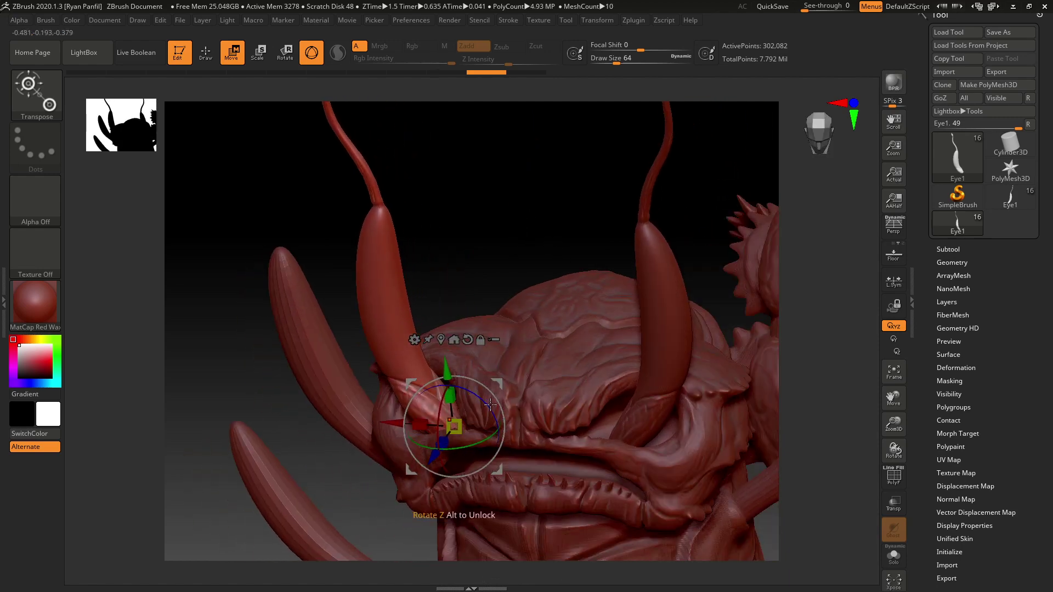
drag(488, 404, 482, 413)
drag(470, 449, 503, 433)
drag(486, 222, 475, 382)
Turn the Eye1 stalk slightly around the Y axis and scale it up a little.
drag(478, 455, 482, 452)
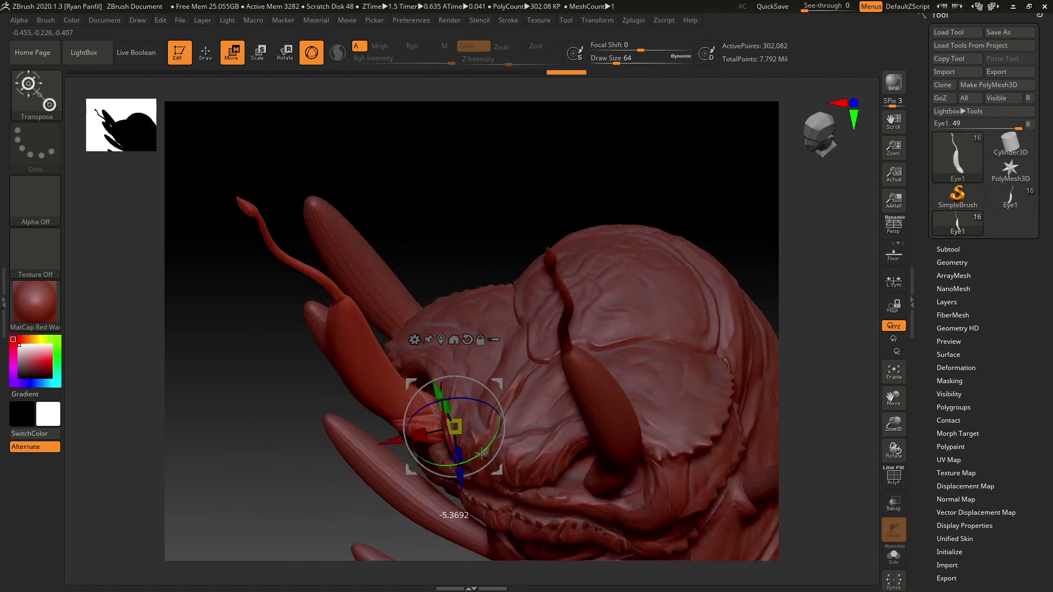
drag(481, 264, 494, 230)
drag(474, 442, 476, 440)
drag(493, 231, 469, 328)
drag(451, 424, 449, 402)
key(f)
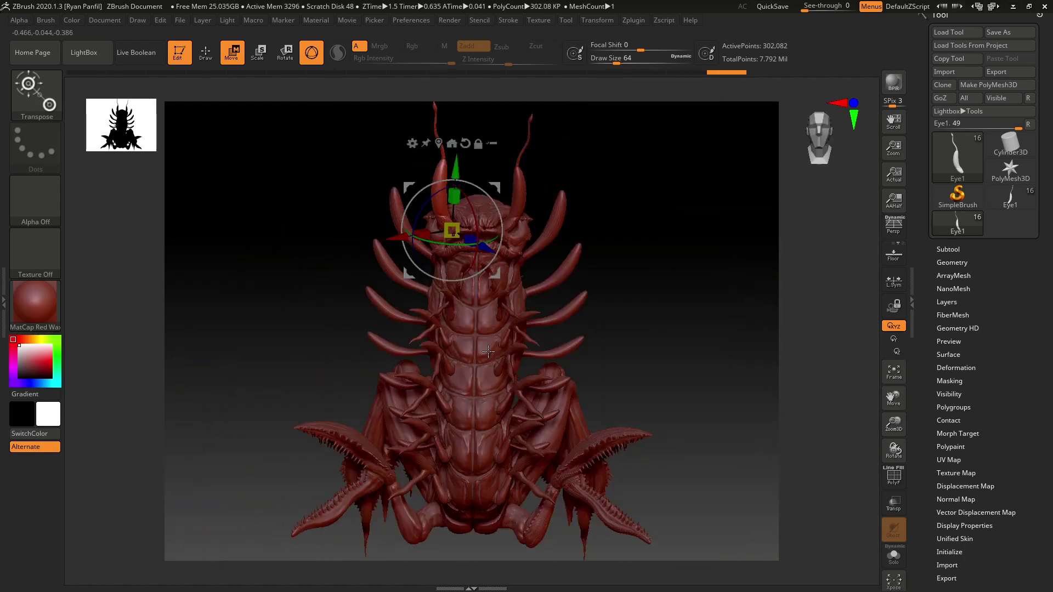
drag(607, 294, 609, 322)
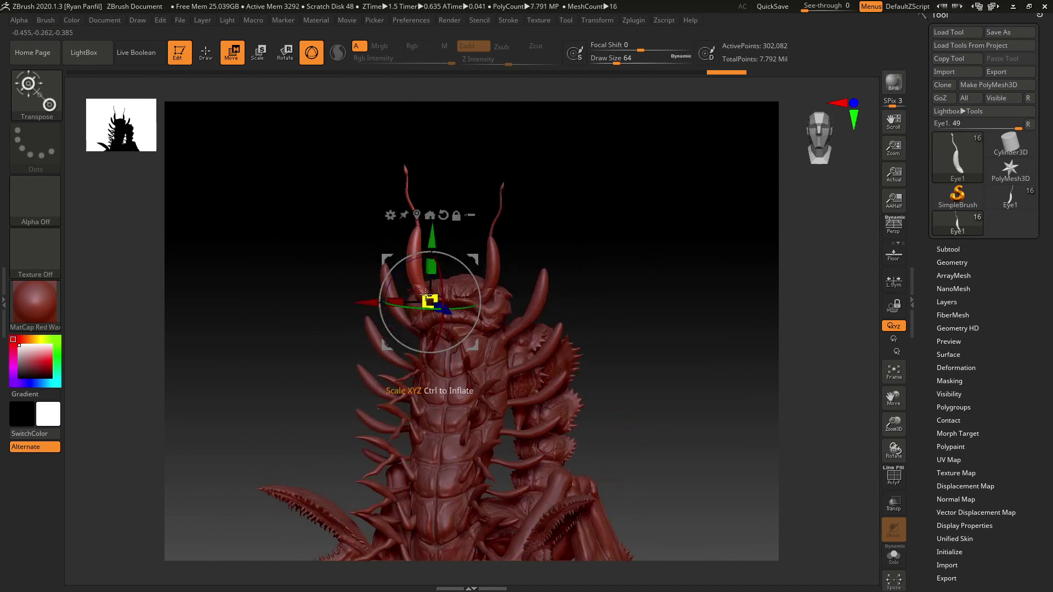
drag(427, 291, 429, 296)
Select the opposite Eye subtool, center the gizmo pivot on its mesh and relocate it to the stalk's base.
drag(677, 283, 692, 201)
alt+click(498, 272)
key(f)
drag(692, 202, 672, 222)
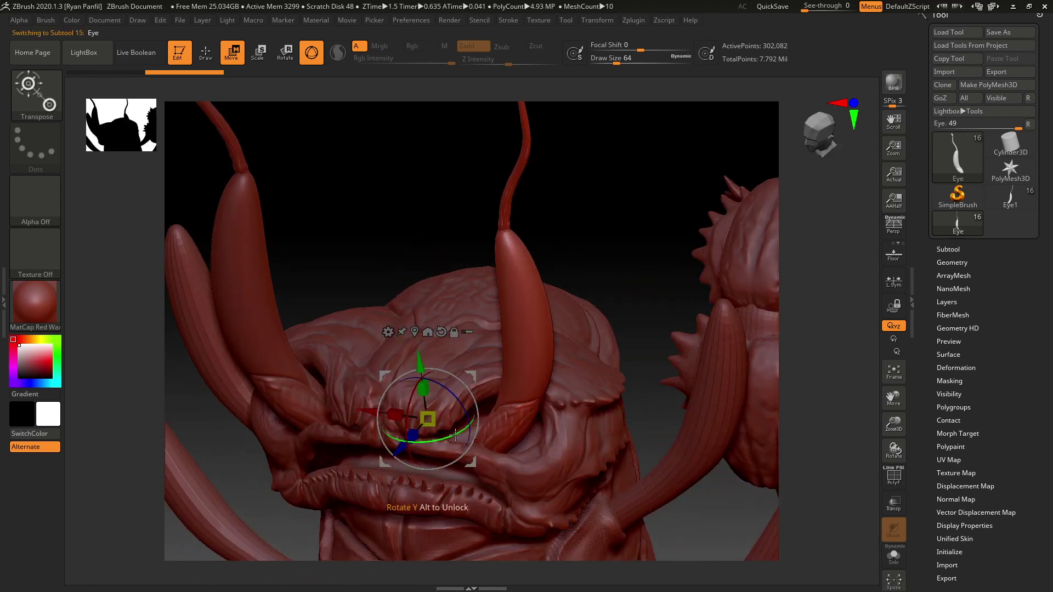
click(415, 332)
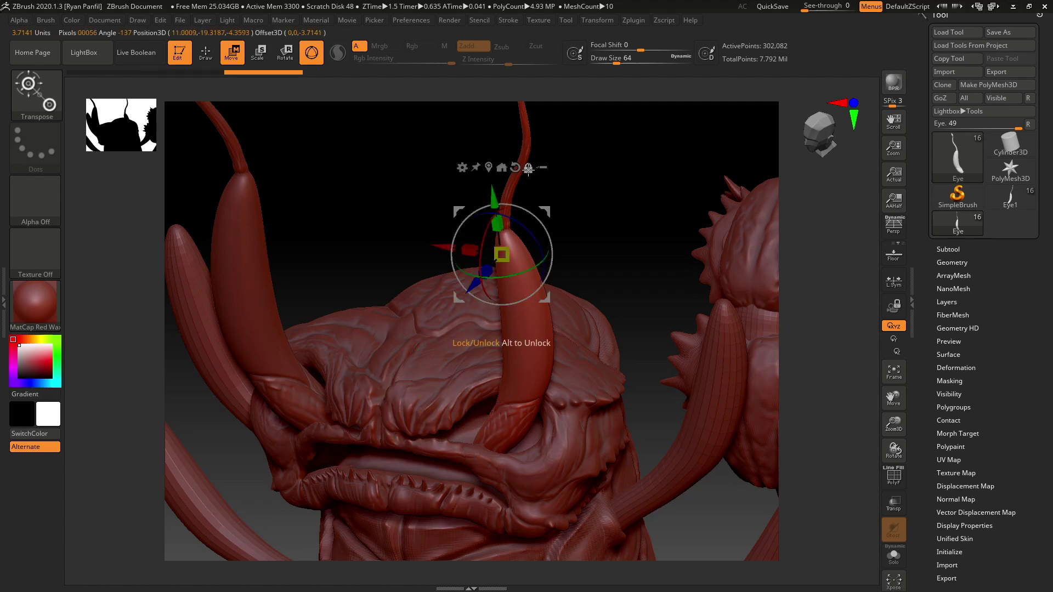
drag(494, 198, 524, 400)
Rotate the Eye stalk around its base so its pose differs from the Eye1 stalk, and check the whole creature.
drag(625, 305, 658, 335)
drag(475, 431, 431, 420)
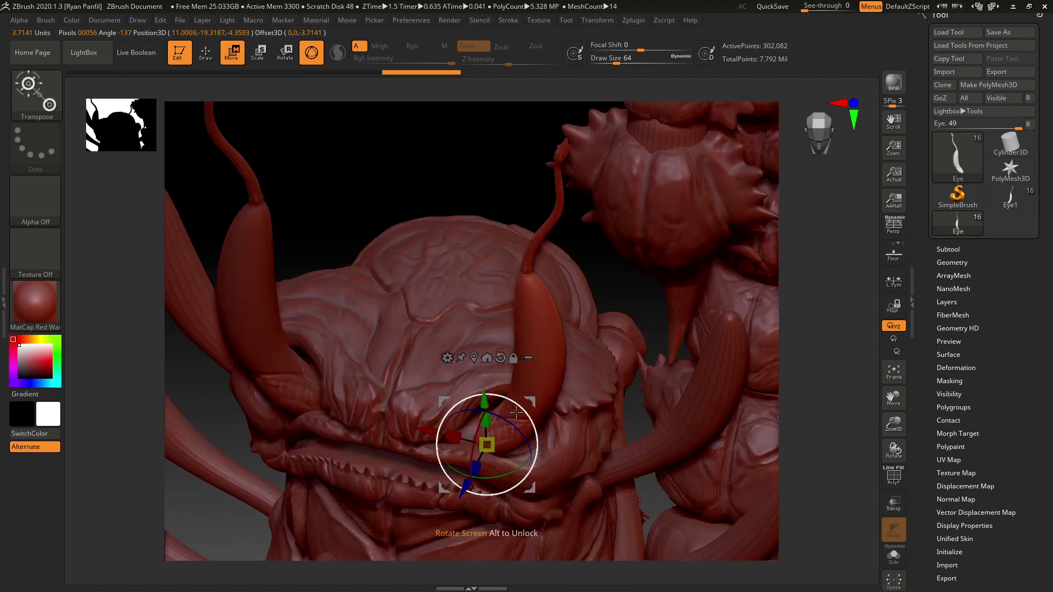
drag(511, 465, 454, 478)
drag(451, 404, 445, 401)
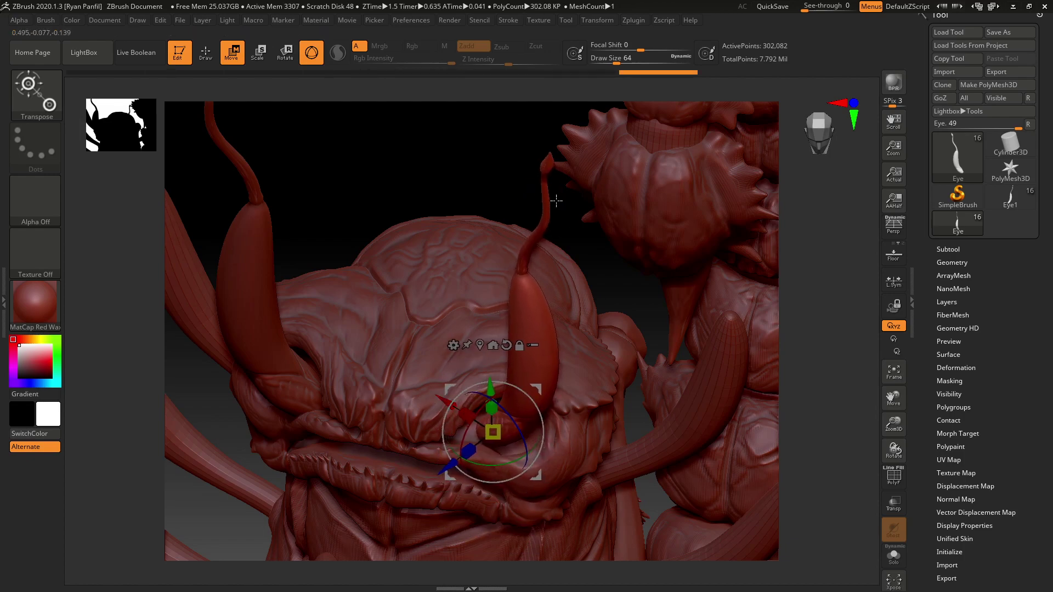
drag(501, 203, 518, 159)
key(f)
mouse_move(653, 273)
mouse_down()
mouse_move(693, 249)
mouse_move(687, 231)
mouse_move(691, 248)
mouse_up()
Clear the canvas, redraw the creature, re-enter Edit mode and check both eye stalks.
click(179, 53)
key(ctrl+n)
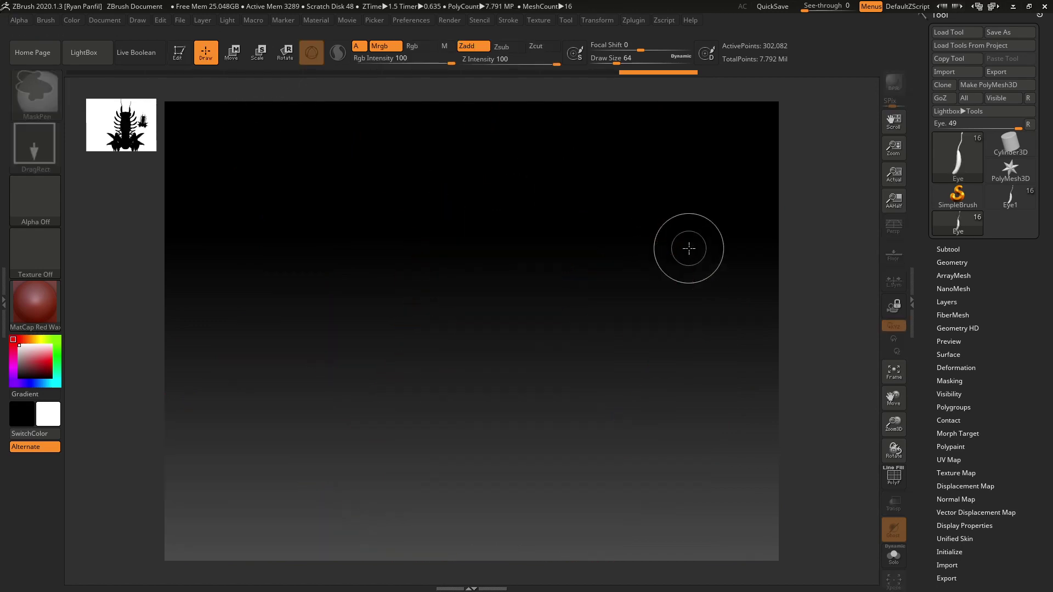
drag(446, 301, 437, 444)
click(179, 53)
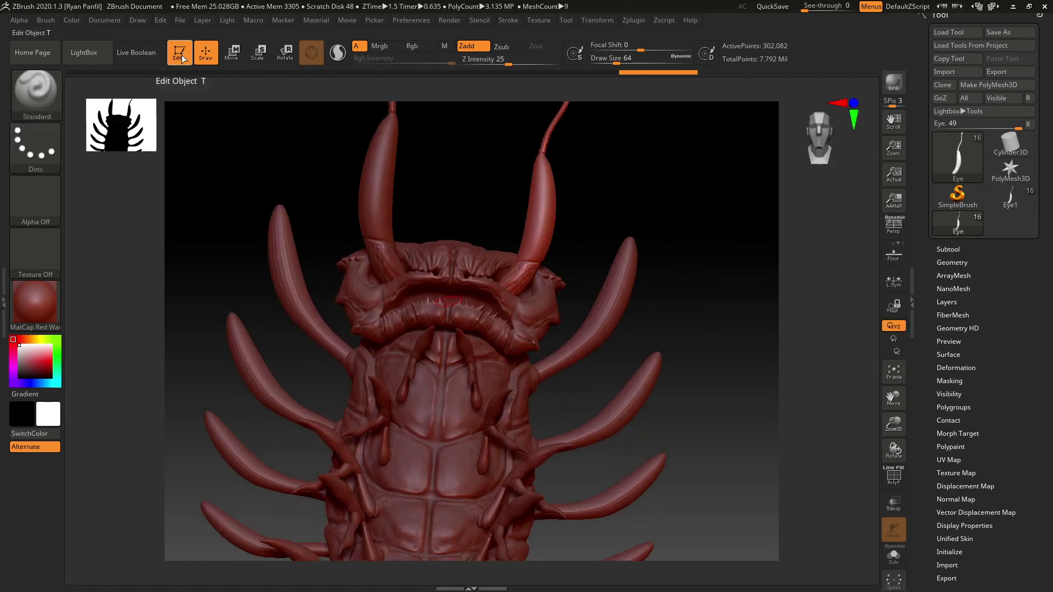
drag(654, 219, 632, 222)
key(f)
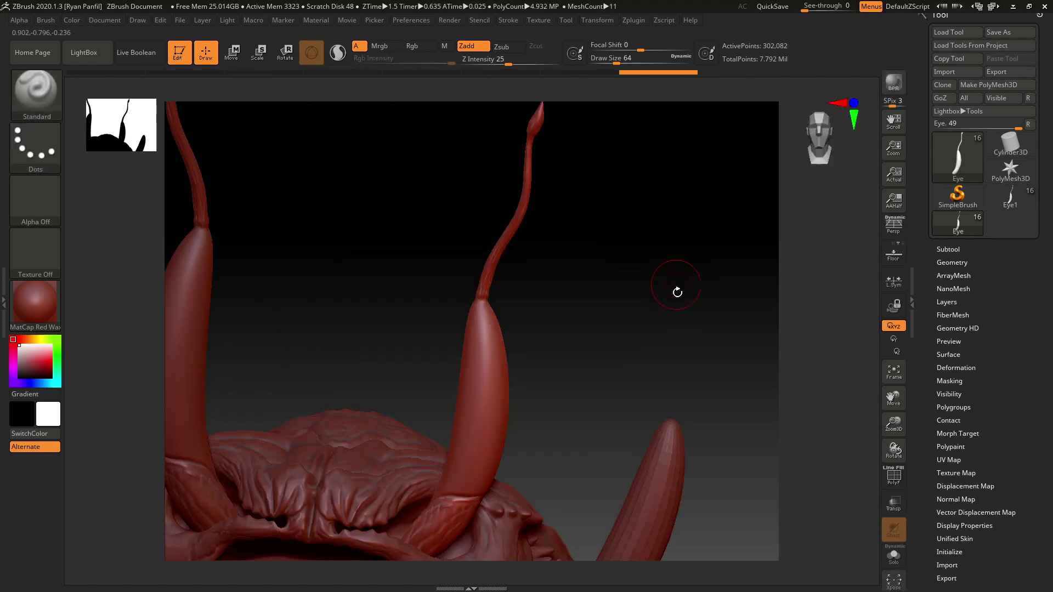
drag(651, 344, 705, 266)
key(f)
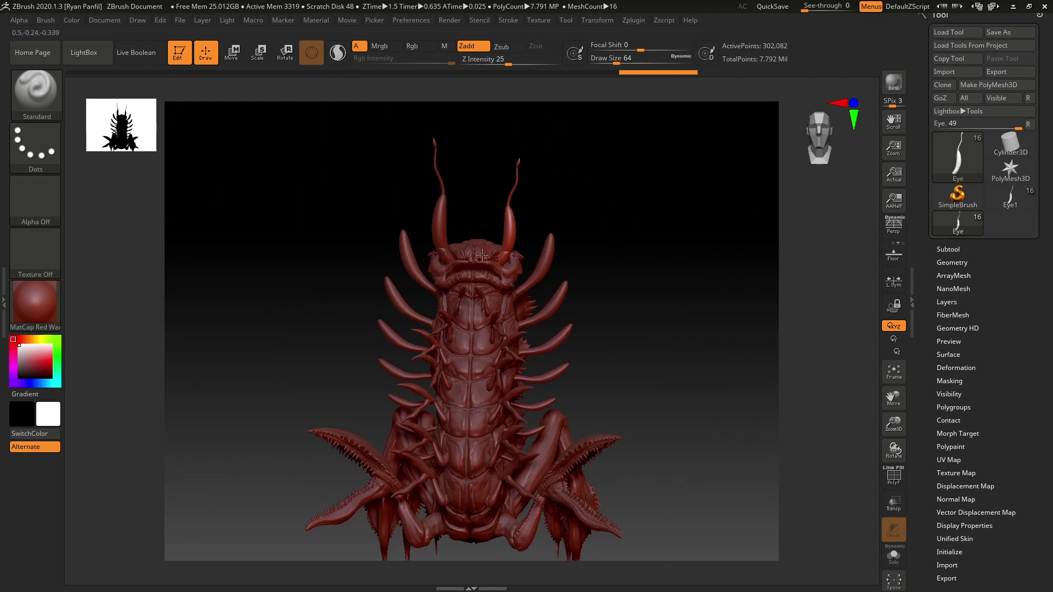
Select the Crab-Creature-31 head subtool, frame it and lower it to subdivision level 1.
alt+click(483, 252)
key(f)
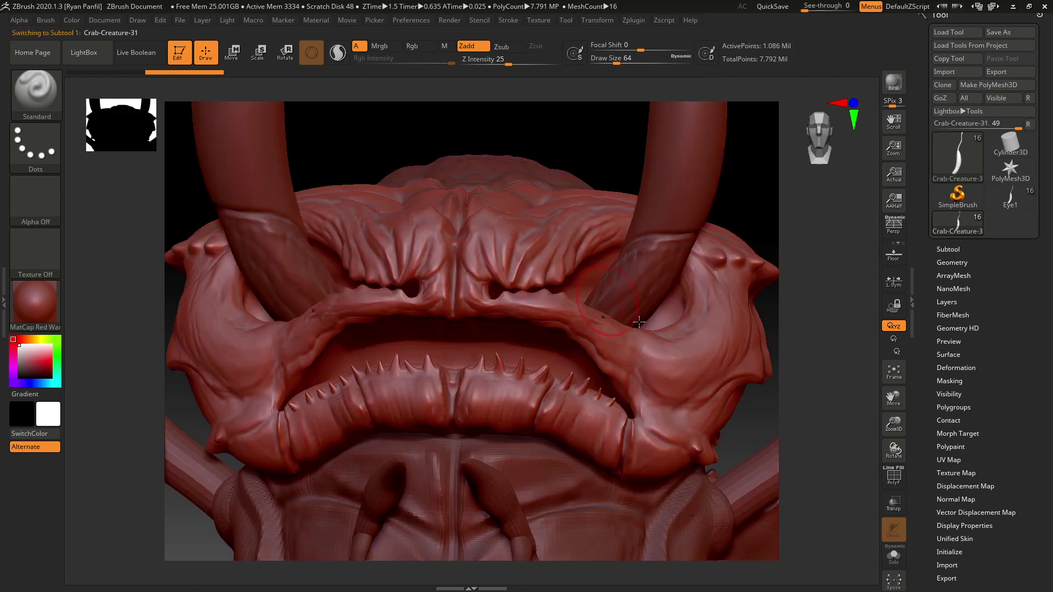
drag(781, 347, 823, 315)
shift+drag(750, 236, 712, 242)
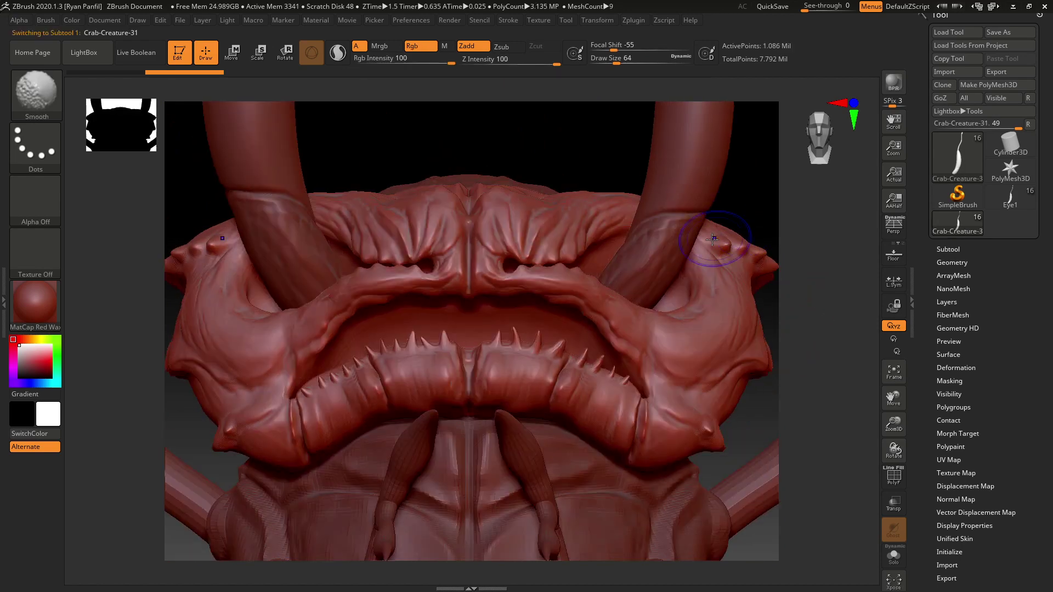
alt+drag(582, 179, 586, 194)
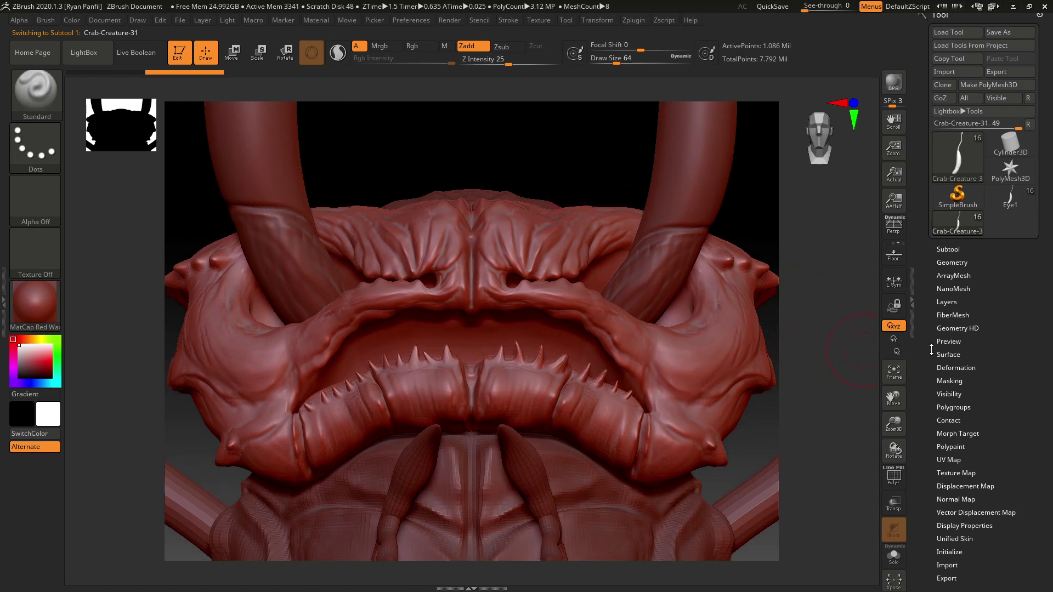
click(949, 250)
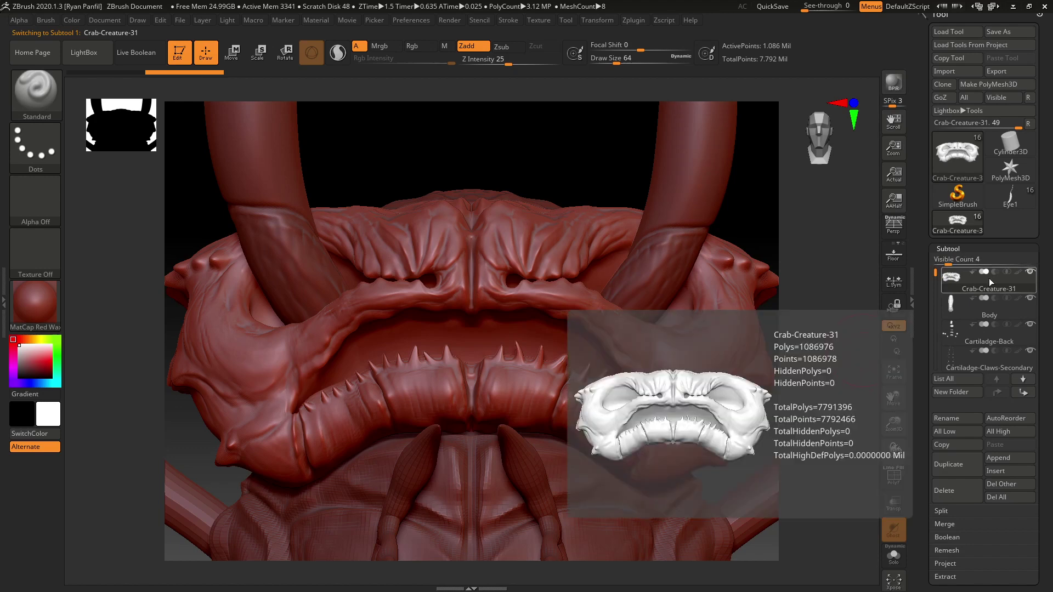
click(957, 251)
click(952, 261)
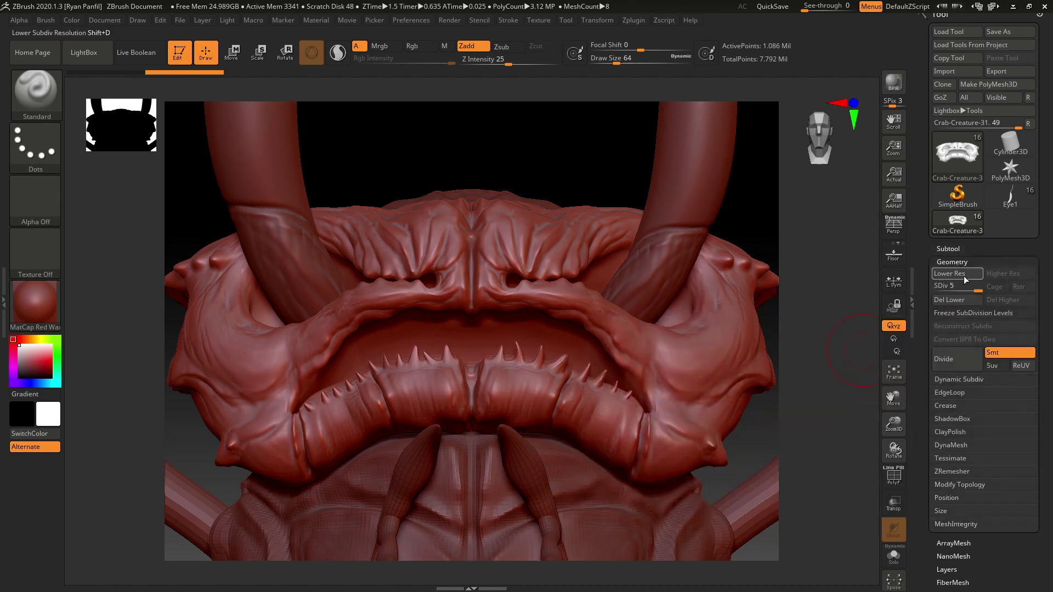
drag(956, 291, 942, 290)
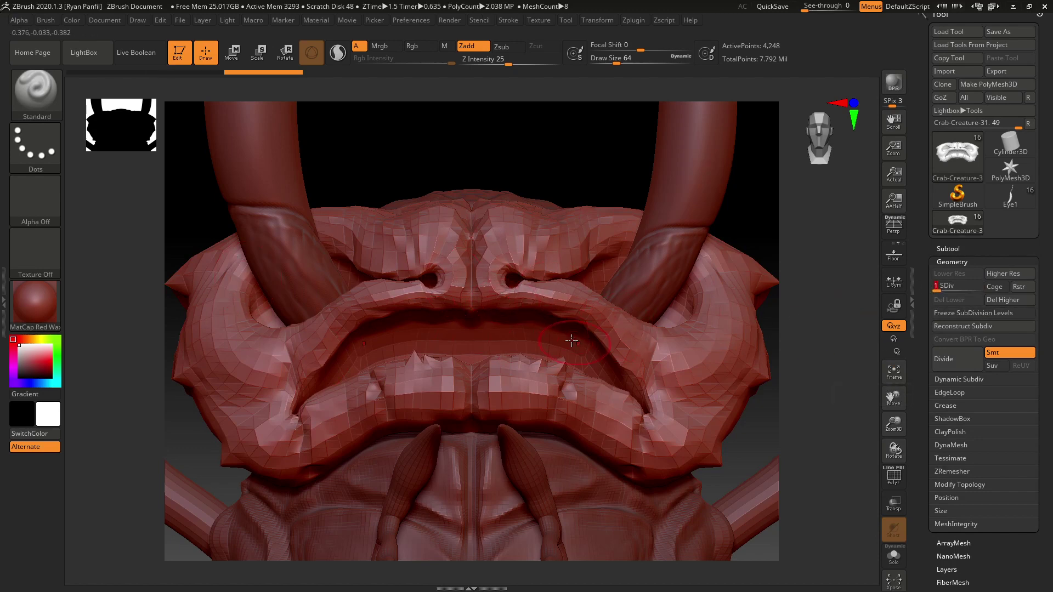
Pull the middle of the brow and upper lip down with the Move Topological brush at draw size 348.
key(bracketright)
key(bracketright)
key(bracketright)
key(bracketright)
key(bracketright)
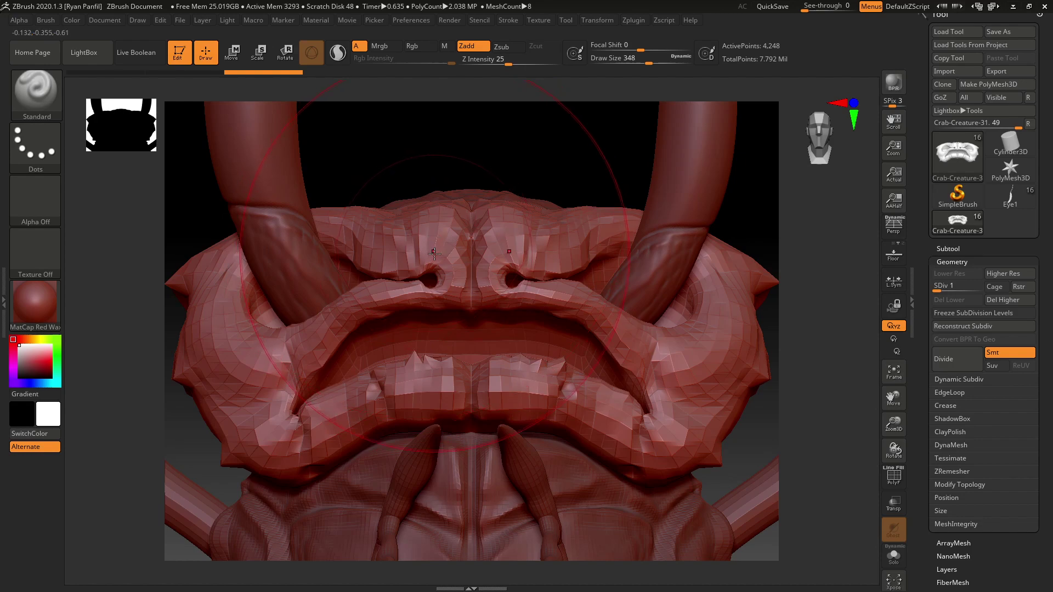
key(b)
key(m)
key(t)
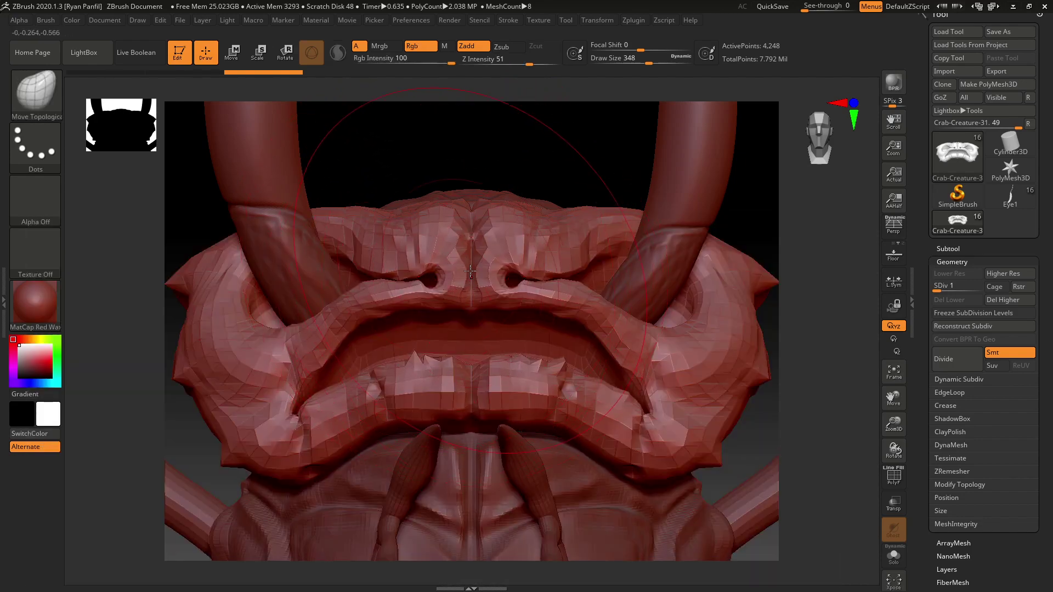
drag(471, 273, 479, 337)
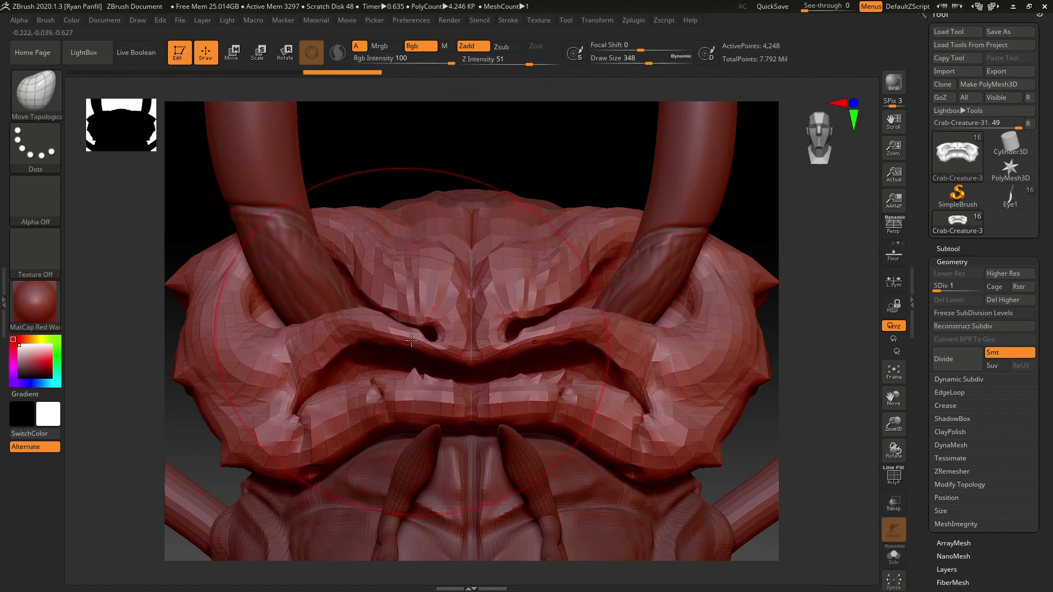
Reshape the upper and lower lips with broad Move Topological strokes, lowering the middle of the mouth.
key(bracketright)
key(bracketright)
key(bracketright)
drag(419, 344, 419, 357)
drag(464, 411, 463, 424)
drag(383, 363, 405, 342)
Reduce the Move Topological brush to draw size 216 and refine the upper lip below the nostrils.
key(bracketleft)
key(bracketleft)
key(bracketleft)
key(bracketleft)
key(bracketleft)
key(bracketleft)
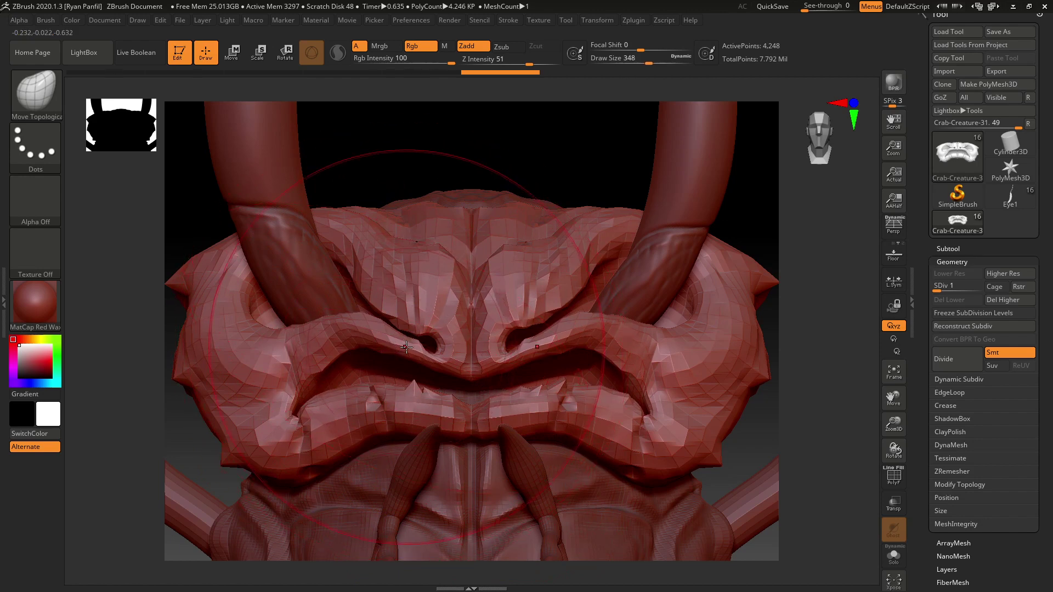
key(bracketleft)
key(bracketleft)
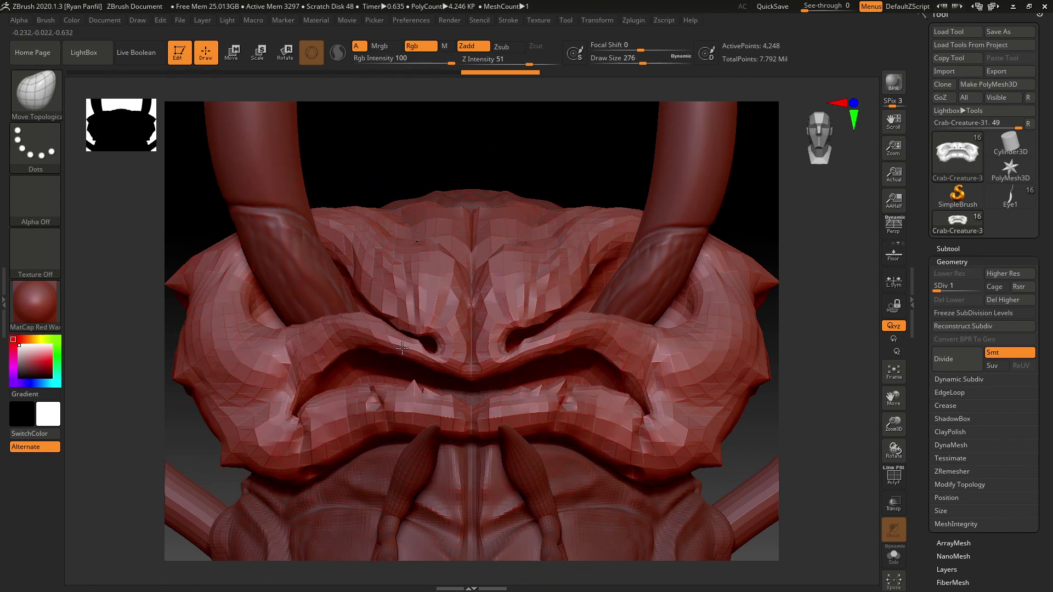
key(bracketleft)
drag(402, 348, 393, 363)
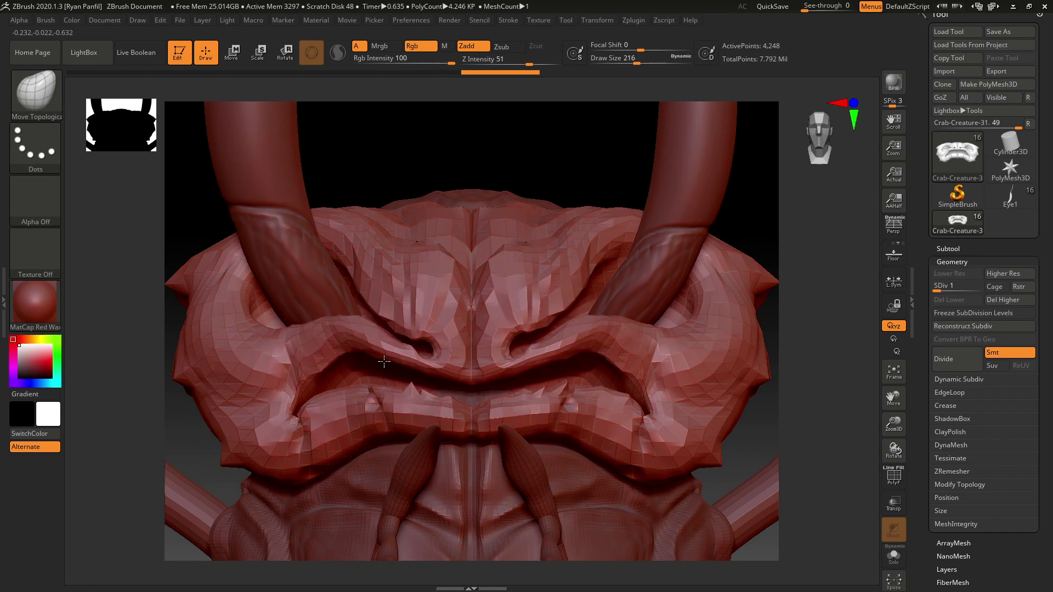
Reduce the brush to draw size 136 and push the middle of the lips upward to flatten the mouth line.
key(bracketleft)
drag(468, 382, 468, 381)
drag(474, 426, 475, 411)
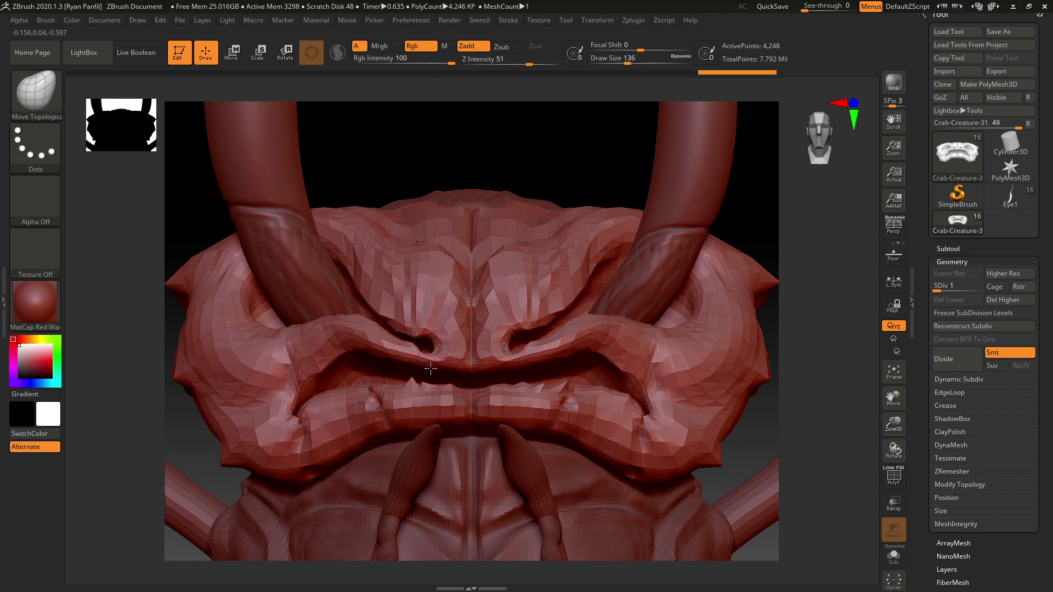
Refine the nostrils and the middle of the upper lip with small Move Topological strokes at draw size 136.
drag(429, 372, 393, 360)
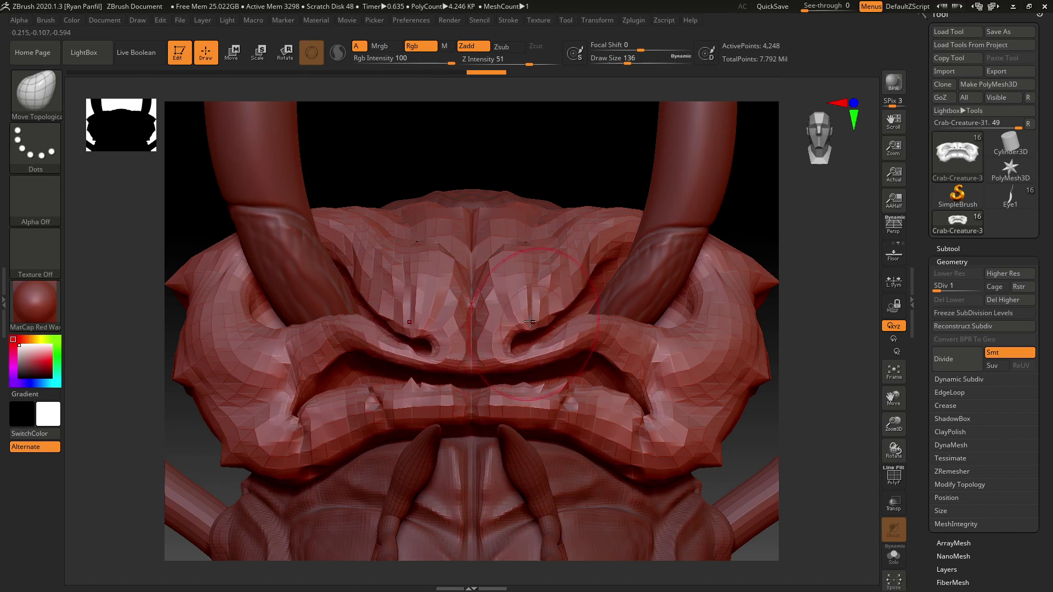
drag(529, 322, 504, 326)
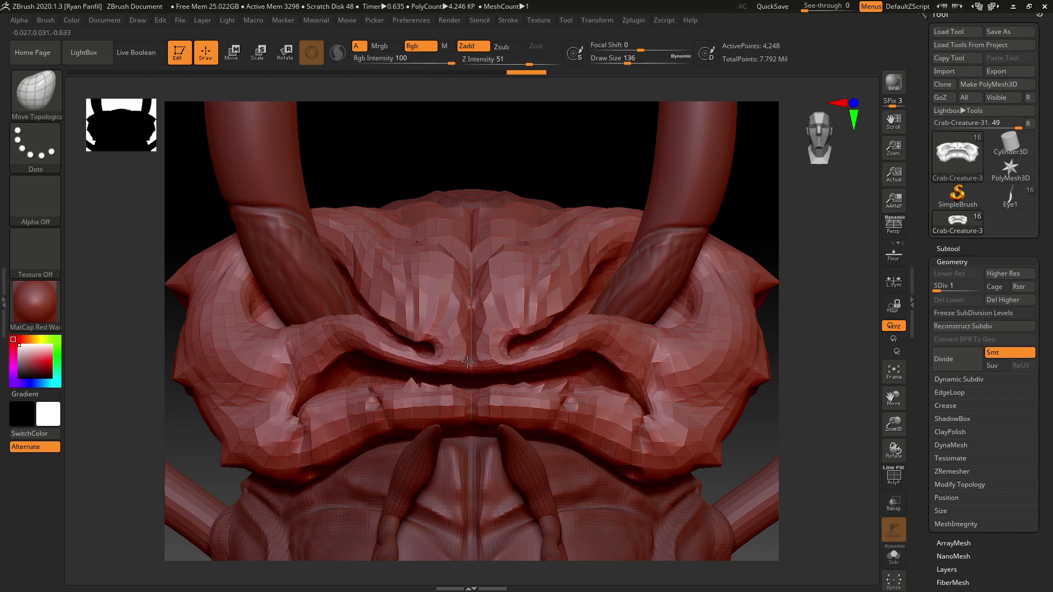
drag(467, 362, 466, 360)
drag(555, 312, 565, 308)
Enlarge the Move Topological brush to draw size 176 and adjust the outer brow edges and the upper lip.
key(bracketright)
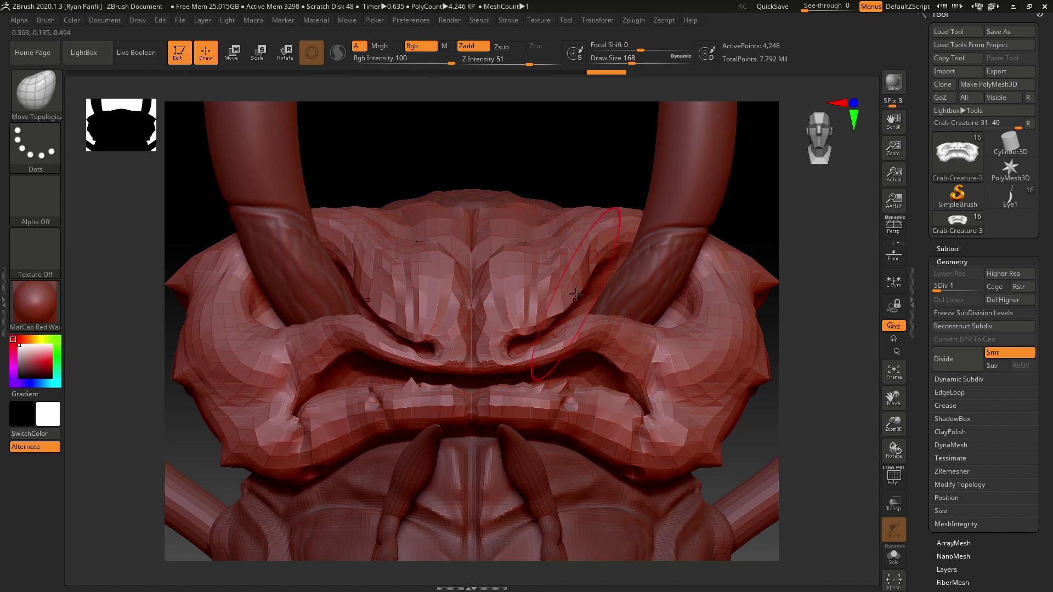
drag(581, 293, 584, 302)
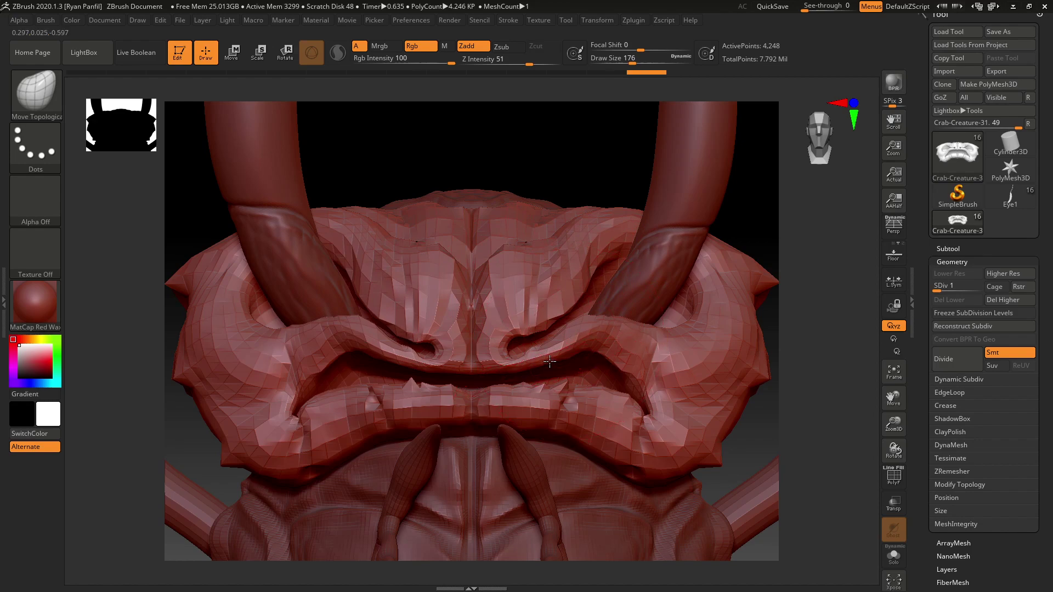
drag(550, 361, 549, 362)
drag(536, 176, 554, 198)
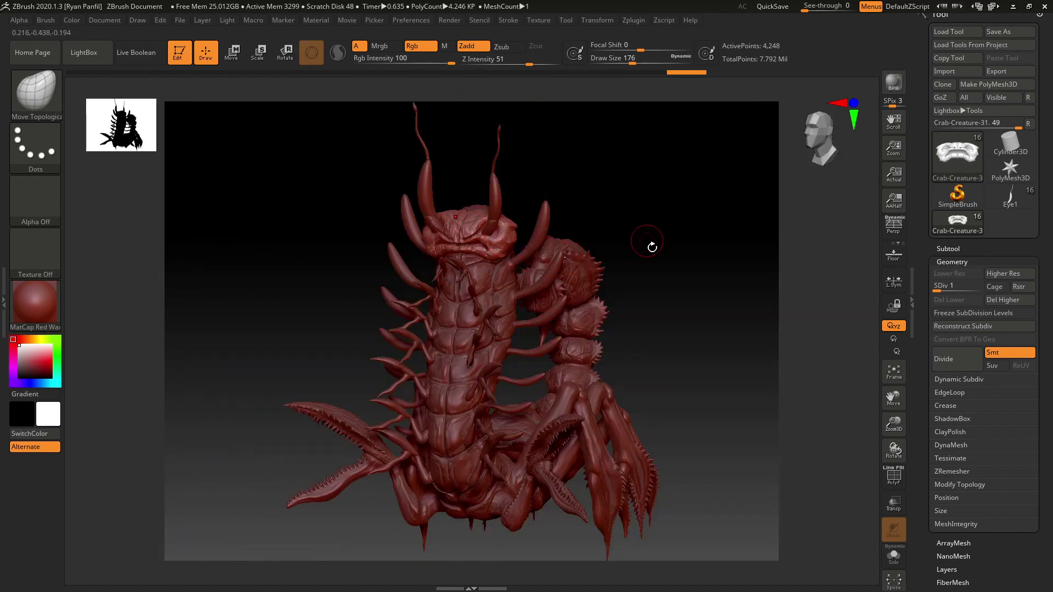
drag(647, 243, 663, 245)
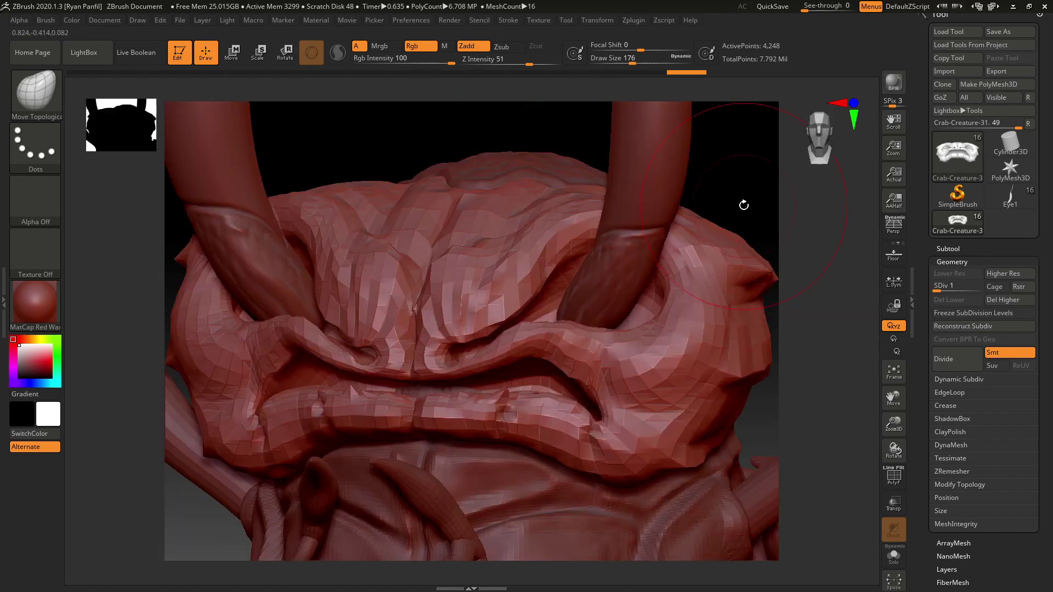
shift+drag(744, 205, 729, 211)
drag(458, 345, 459, 336)
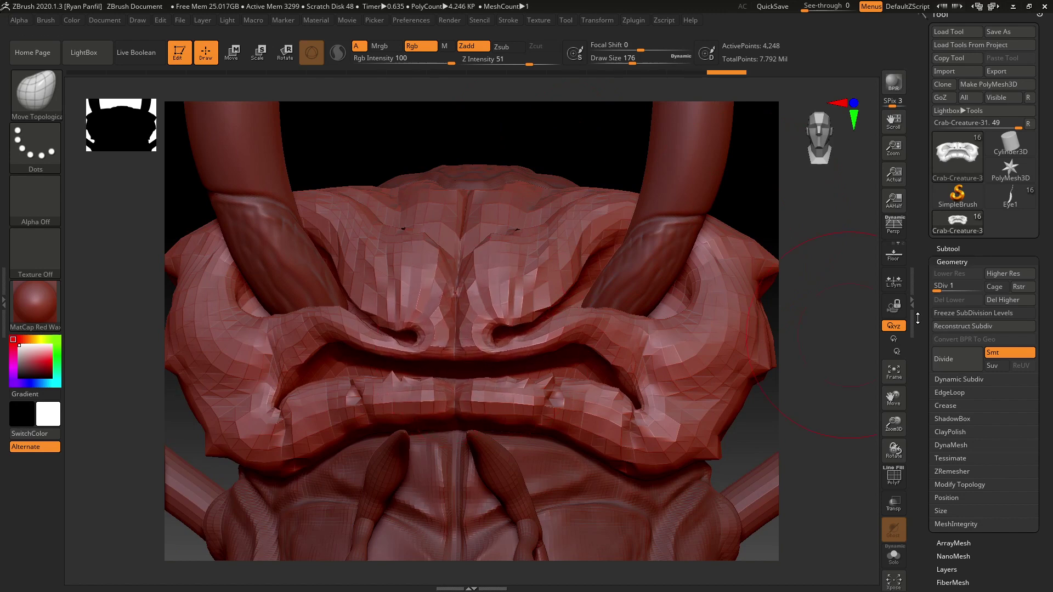
Raise the head to subdivision level 5 and check the detailed expression from the front.
drag(937, 290, 979, 290)
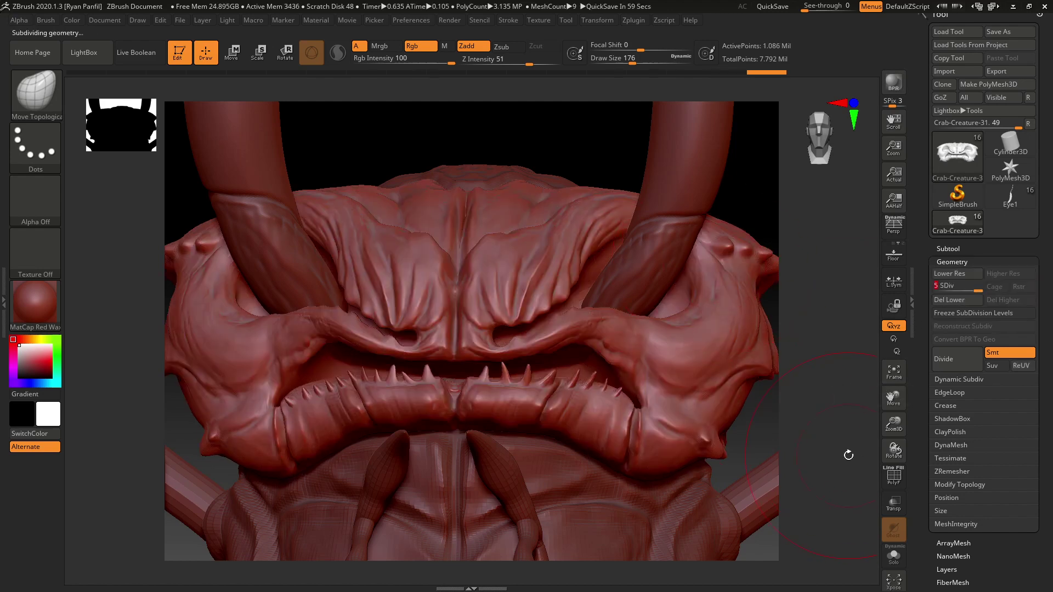
key(f)
mouse_move(701, 314)
mouse_down()
mouse_move(717, 320)
mouse_move(689, 317)
mouse_up()
mouse_move(714, 282)
shift+mouse_down()
mouse_move(698, 289)
mouse_move(689, 269)
mouse_move(660, 299)
mouse_move(652, 298)
mouse_move(689, 290)
mouse_move(670, 261)
mouse_move(677, 273)
mouse_move(621, 277)
mouse_move(686, 273)
mouse_move(696, 311)
mouse_move(670, 284)
mouse_move(681, 279)
shift+mouse_up()
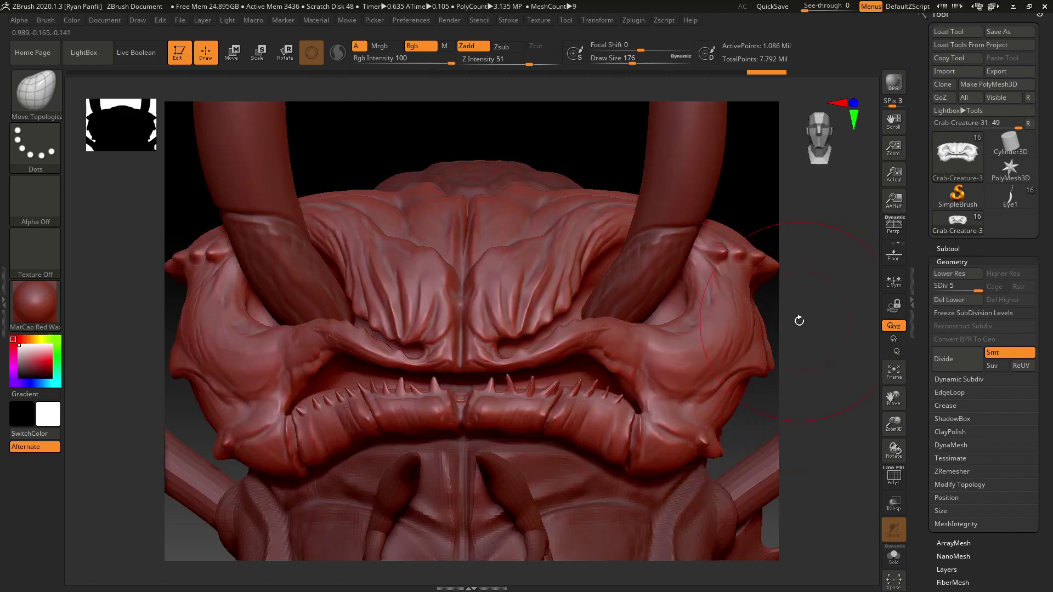
drag(460, 138, 341, 353)
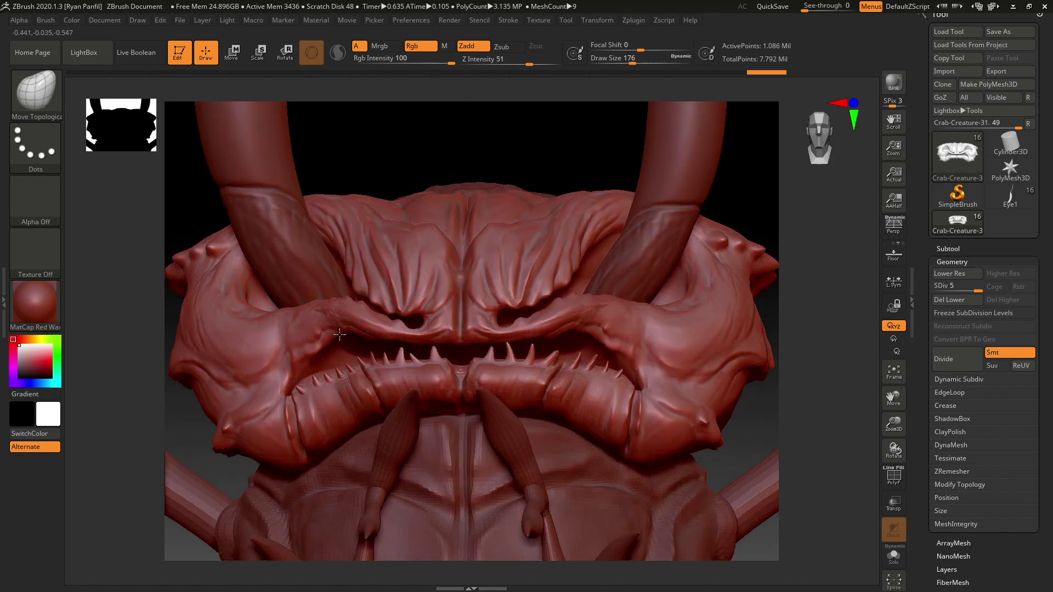
drag(484, 129, 501, 167)
key(ctrl+z)
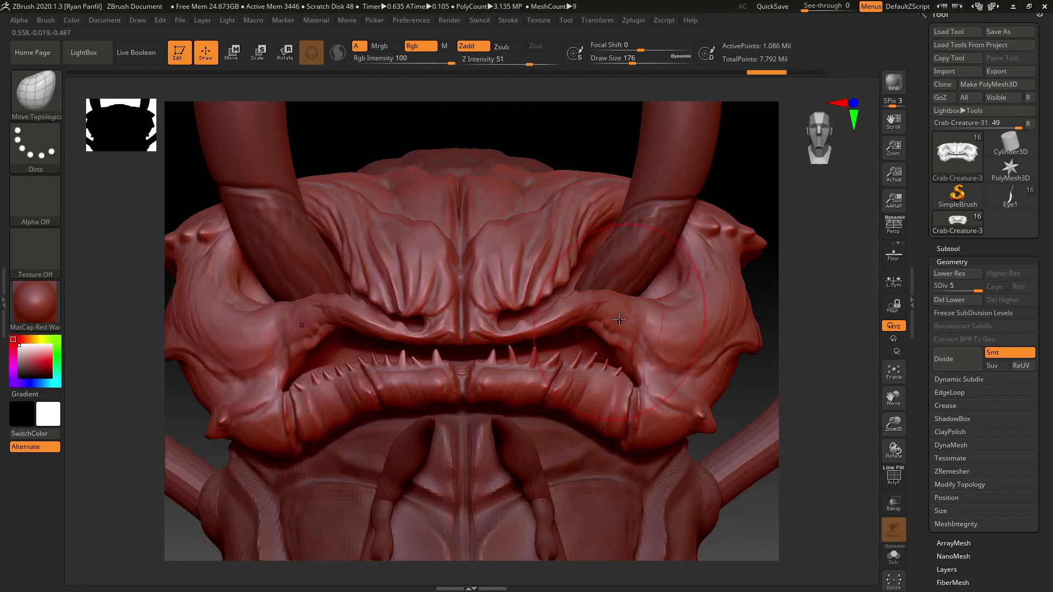
Lower the upper lip ridge beneath the eye stalks and adjust the brow at subdivision level 1 with draw size 156, then restore level 5.
drag(969, 289, 935, 289)
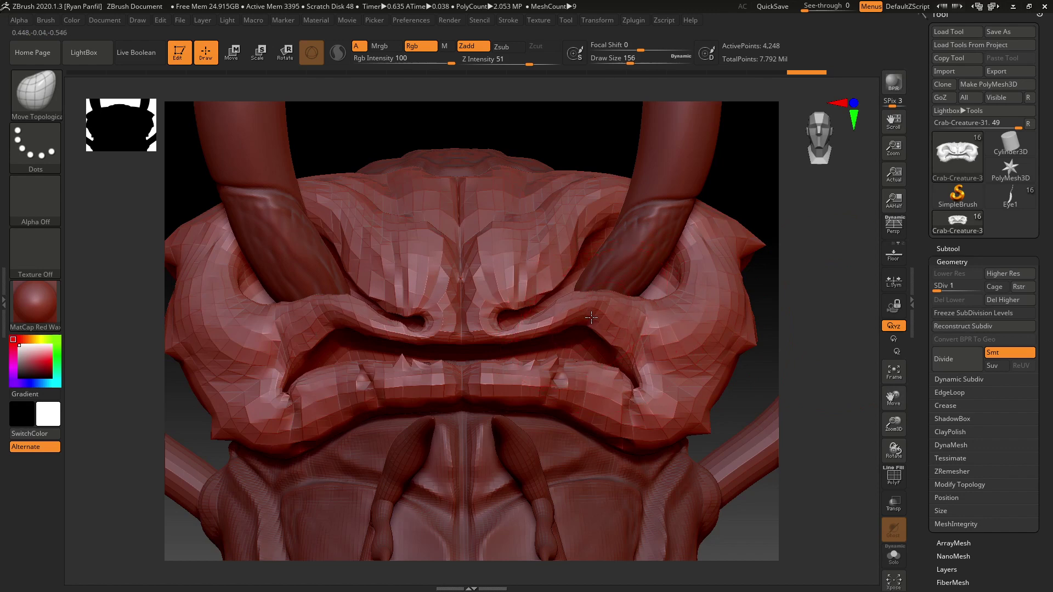
drag(592, 317, 596, 335)
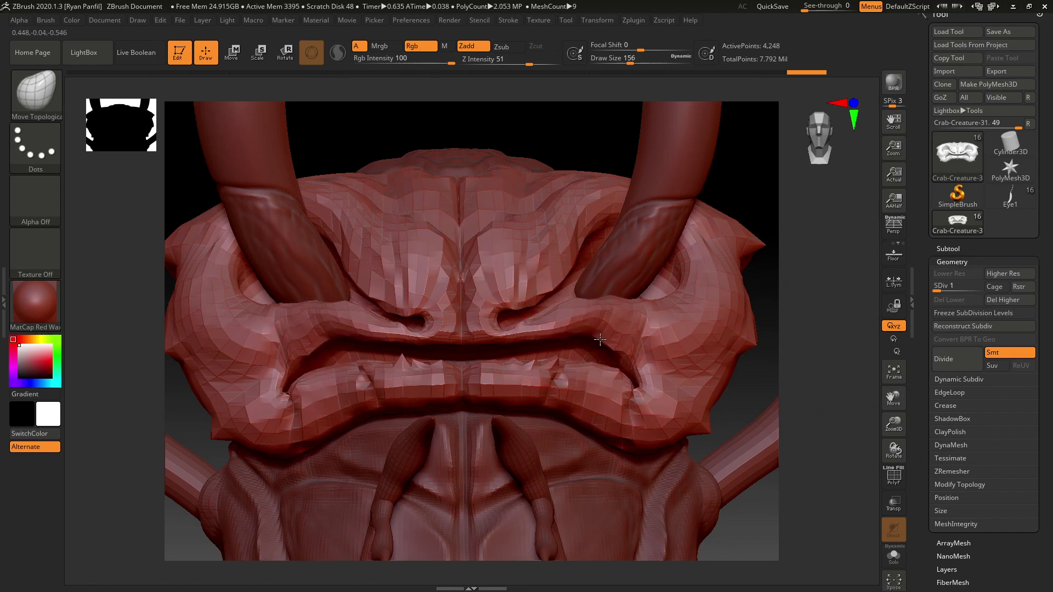
mouse_move(567, 277)
mouse_down()
mouse_move(564, 292)
mouse_move(541, 300)
mouse_up()
drag(459, 342, 461, 357)
drag(936, 289, 979, 289)
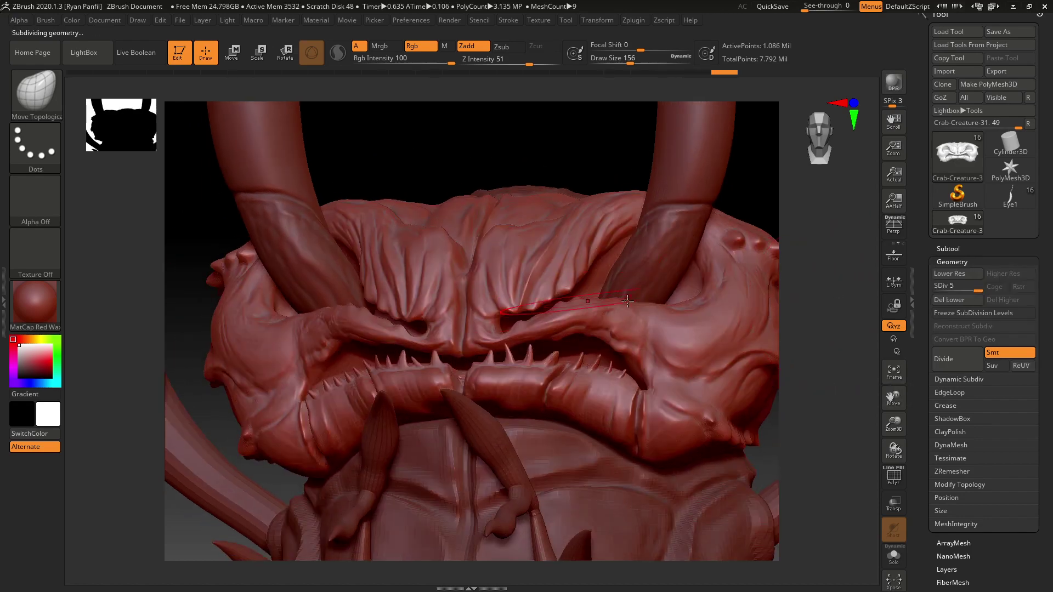
drag(838, 304, 617, 271)
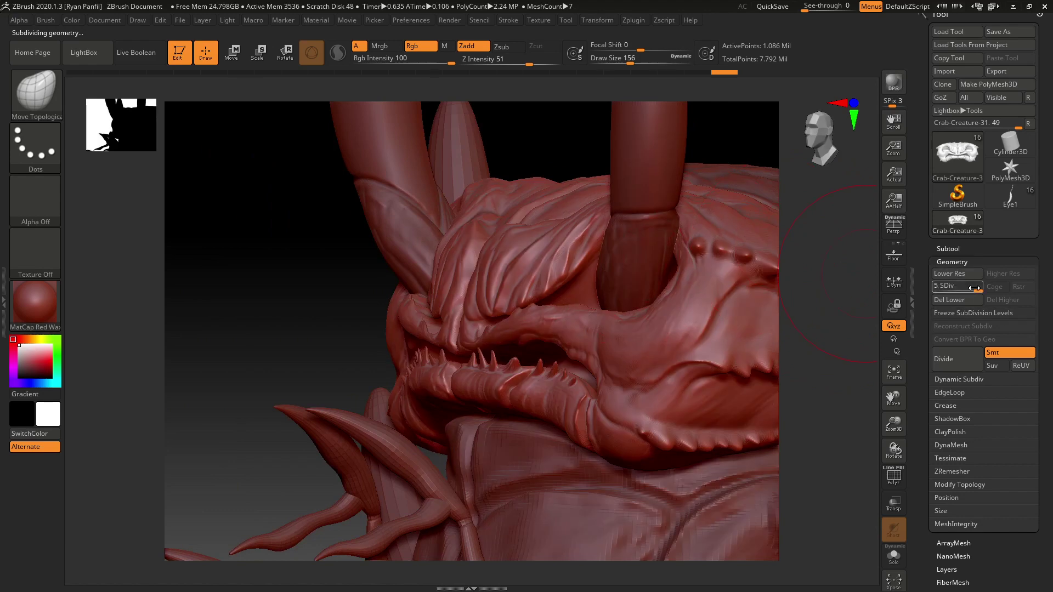
Pull the brow above the nostrils forward in side view at a lower subdivision level, then restore level 5.
drag(975, 289, 946, 289)
drag(489, 289, 465, 291)
drag(247, 305, 370, 305)
drag(470, 296, 444, 289)
drag(362, 284, 877, 273)
drag(948, 290, 997, 290)
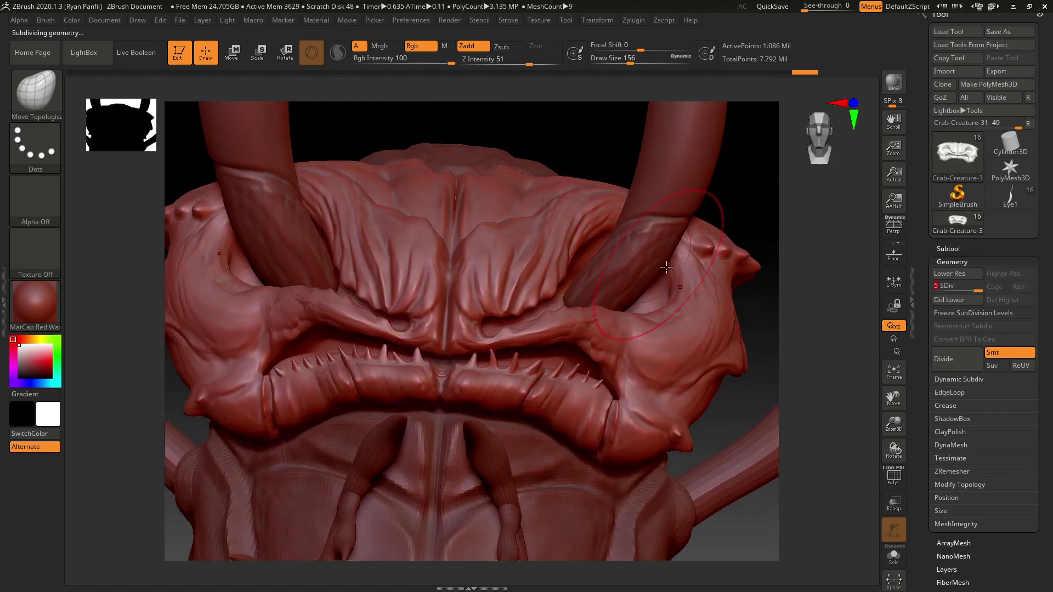
Review the whole creature with its new expression and minimize the sculpting window.
key(f)
mouse_move(684, 271)
mouse_down()
mouse_move(672, 263)
mouse_move(682, 247)
mouse_move(674, 275)
mouse_move(693, 280)
mouse_move(674, 266)
mouse_move(688, 272)
mouse_move(689, 256)
mouse_move(680, 271)
mouse_move(694, 271)
mouse_up()
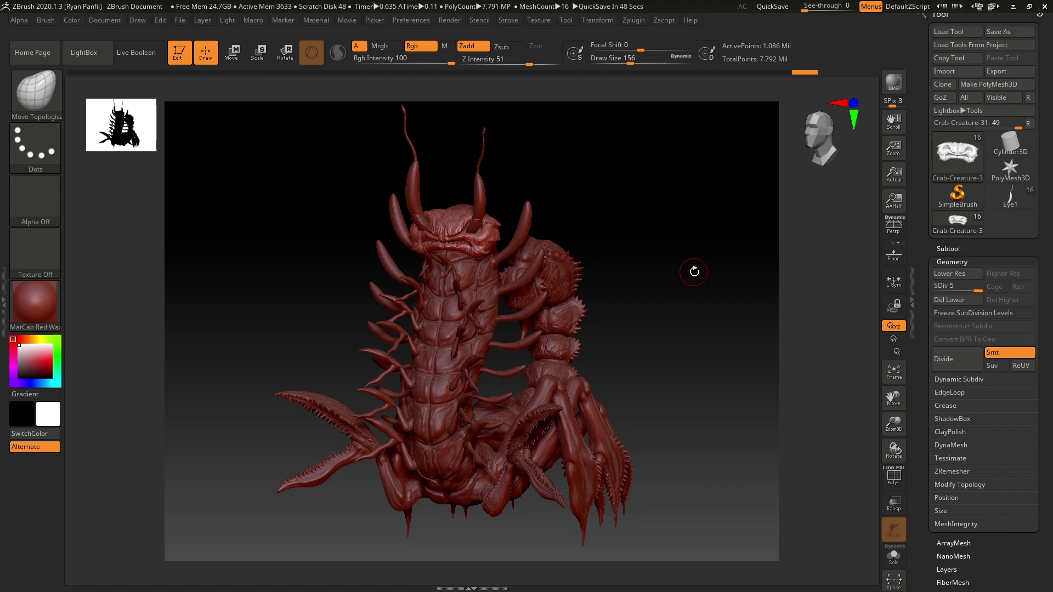
click(1014, 7)
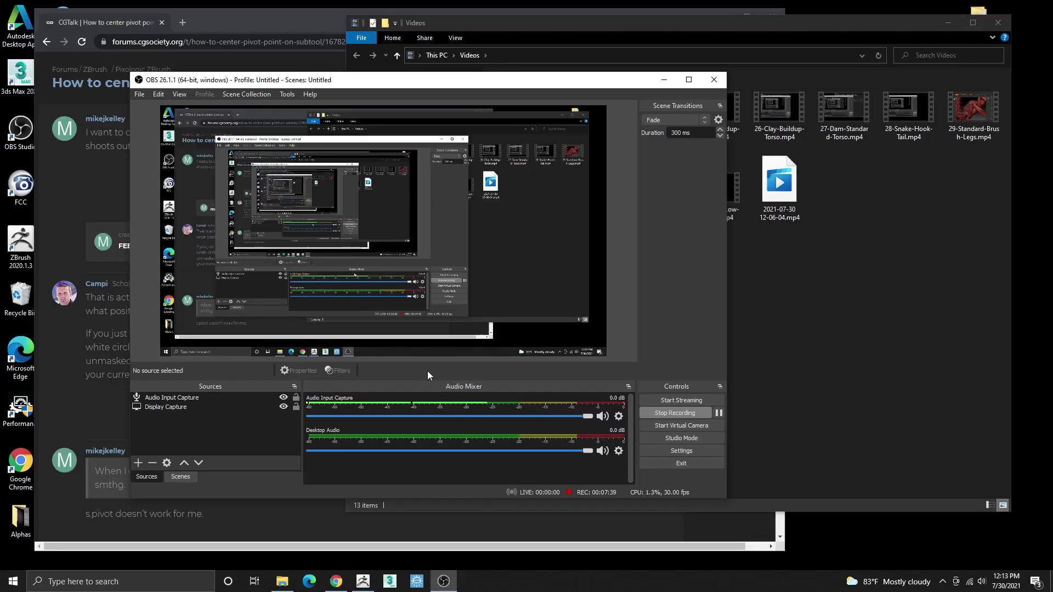